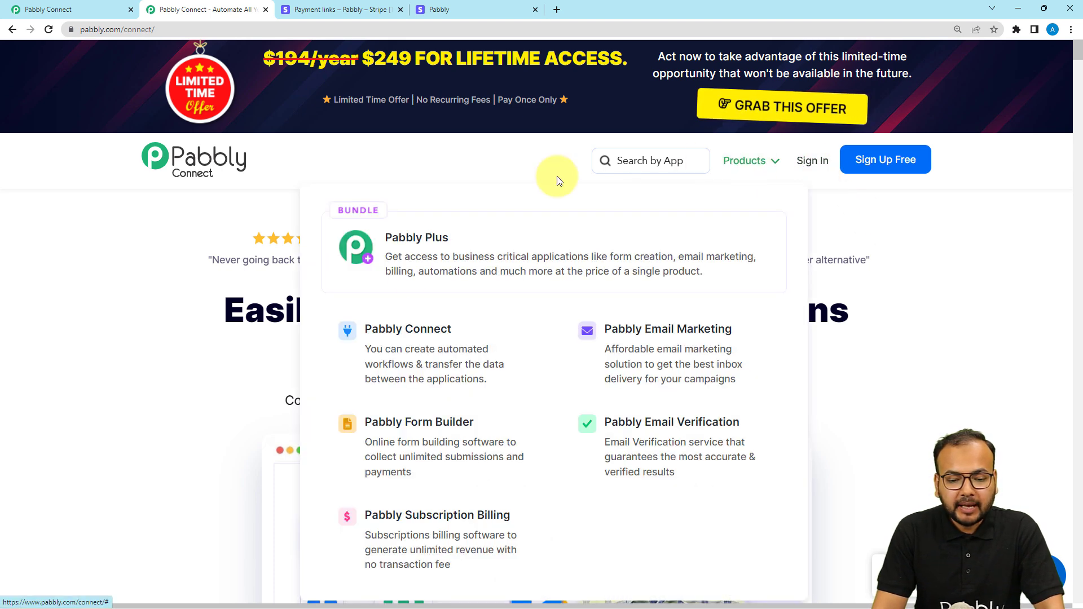
# Step: Create a new workflow named 'Send Thank you Emails to Stripe Customers'
pyautogui.click(48, 11)
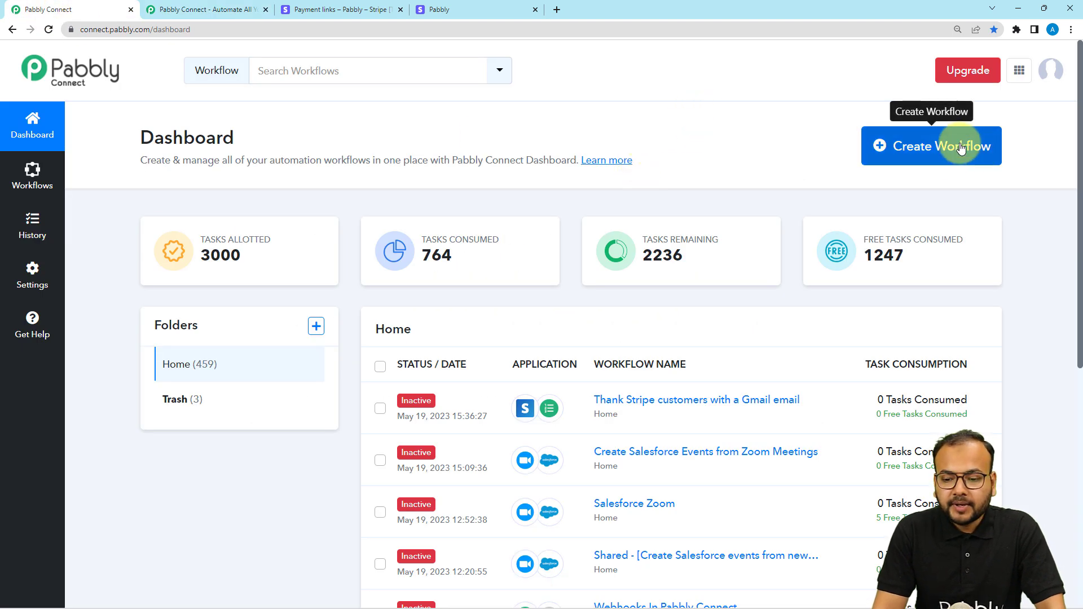
pyautogui.click(915, 150)
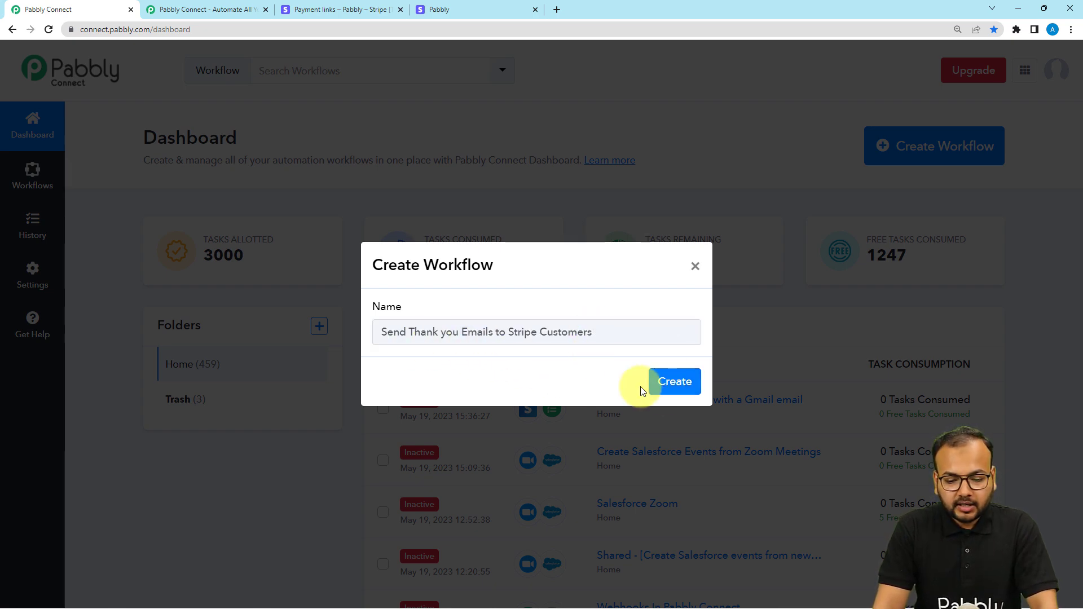
pyautogui.click(669, 381)
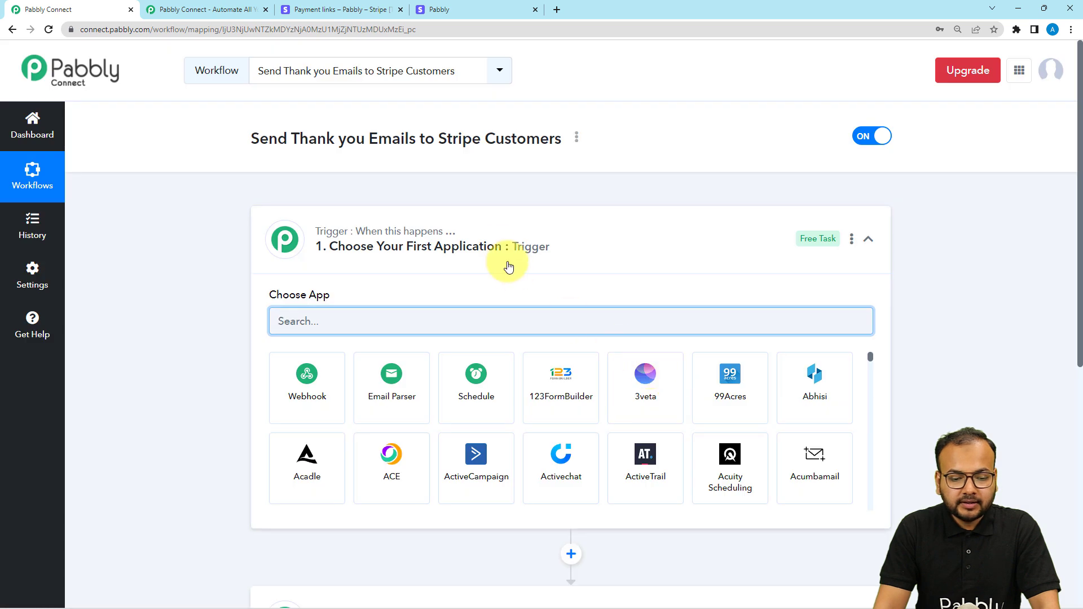
pyautogui.click(493, 240)
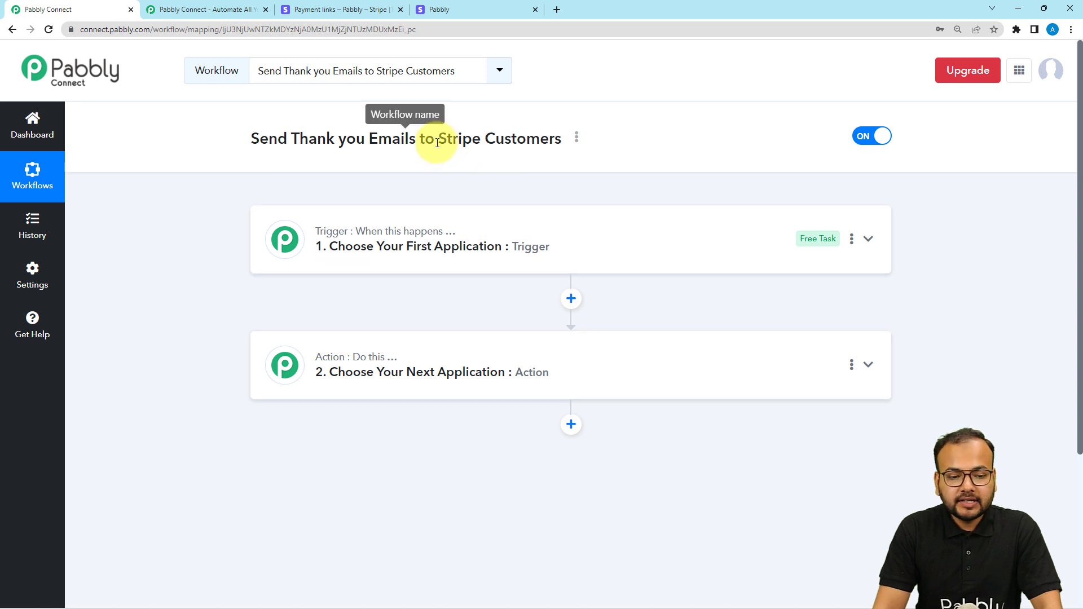
pyautogui.moveTo(441, 141); pyautogui.dragTo(481, 140)
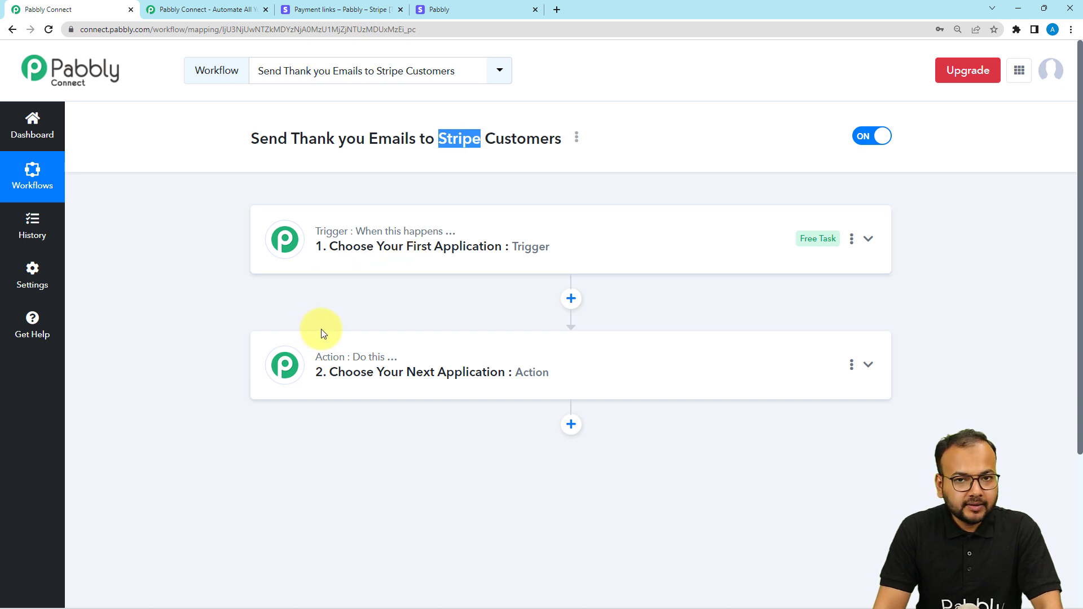
# Step: Set the trigger app to Stripe with the New Charge event and review the webhook instructions
pyautogui.click(372, 254)
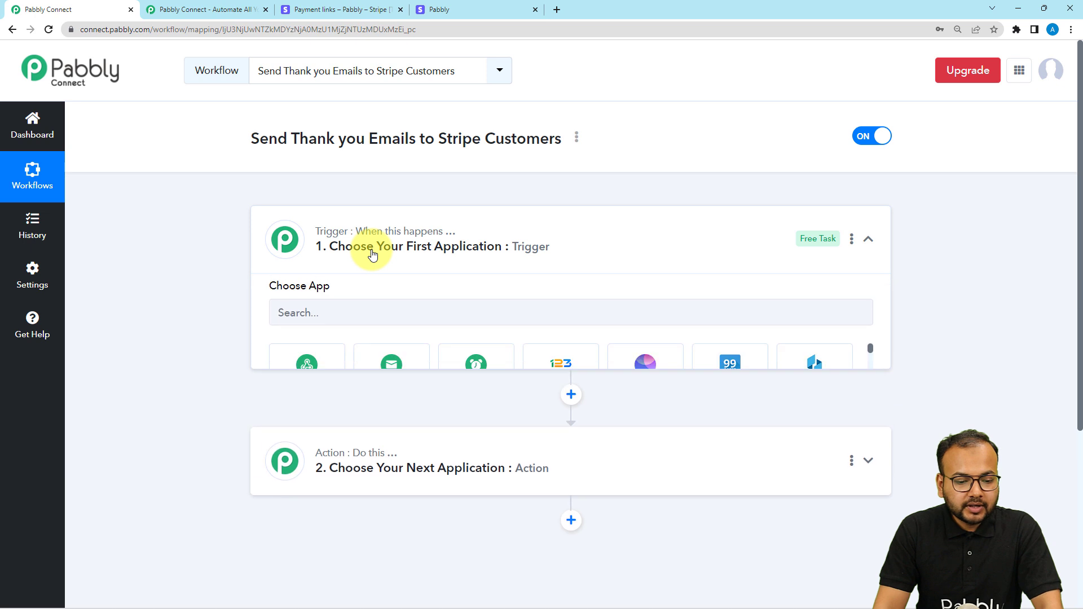
pyautogui.scroll(-1, 440, 333)
pyautogui.scroll(-1, 442, 336)
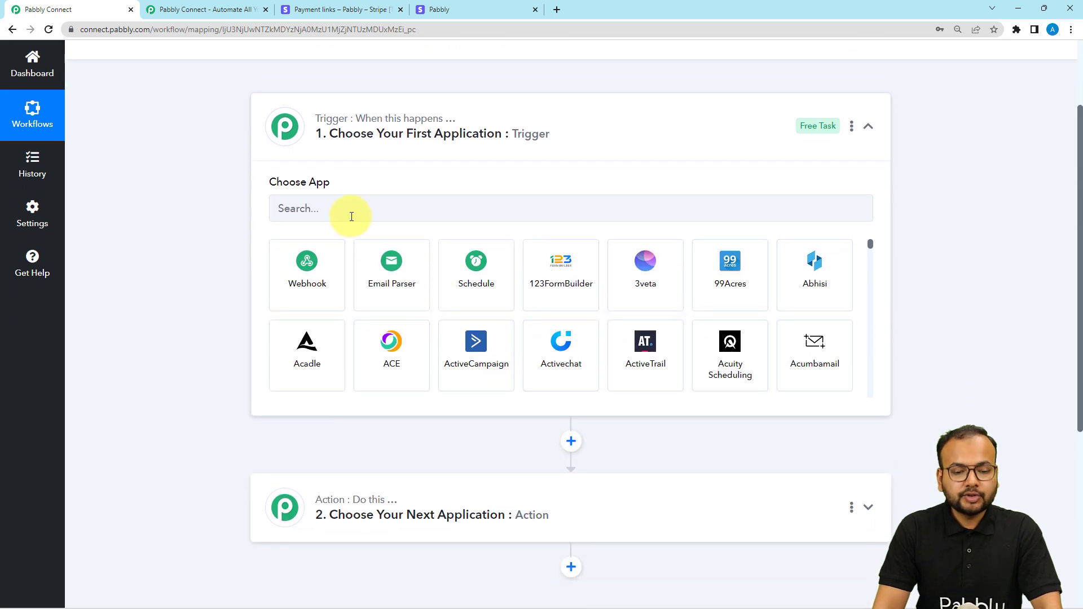
pyautogui.click(362, 218)
pyautogui.write('str')
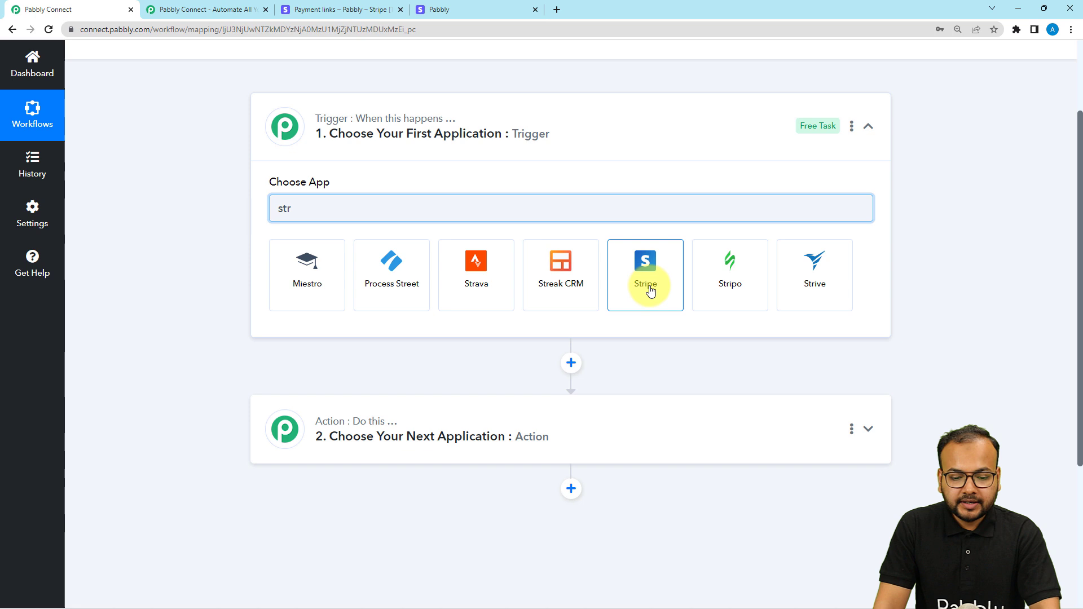
pyautogui.click(651, 290)
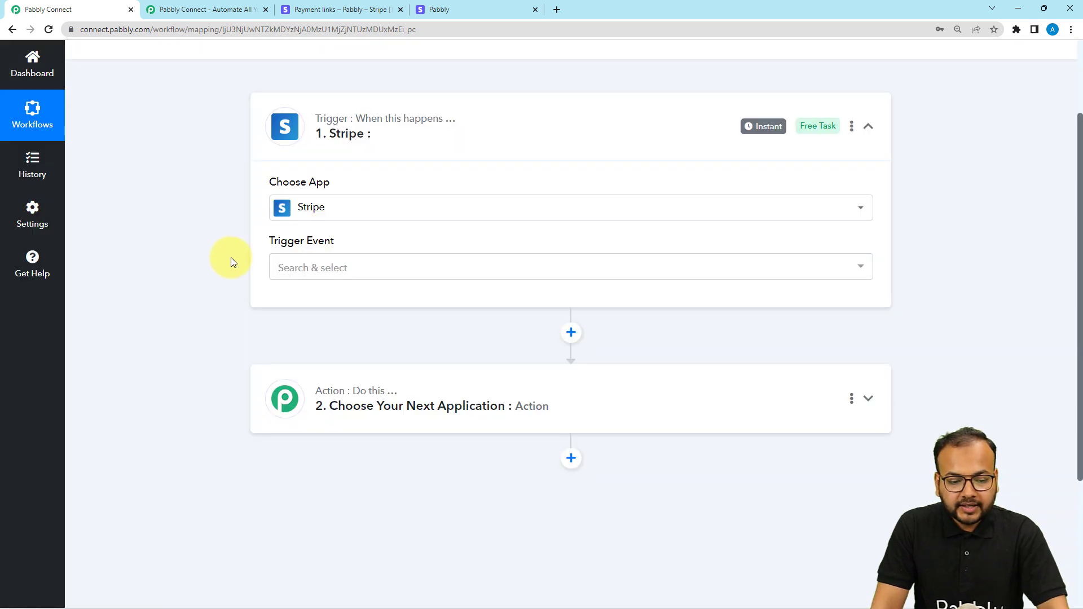
pyautogui.scroll(-2, 231, 257)
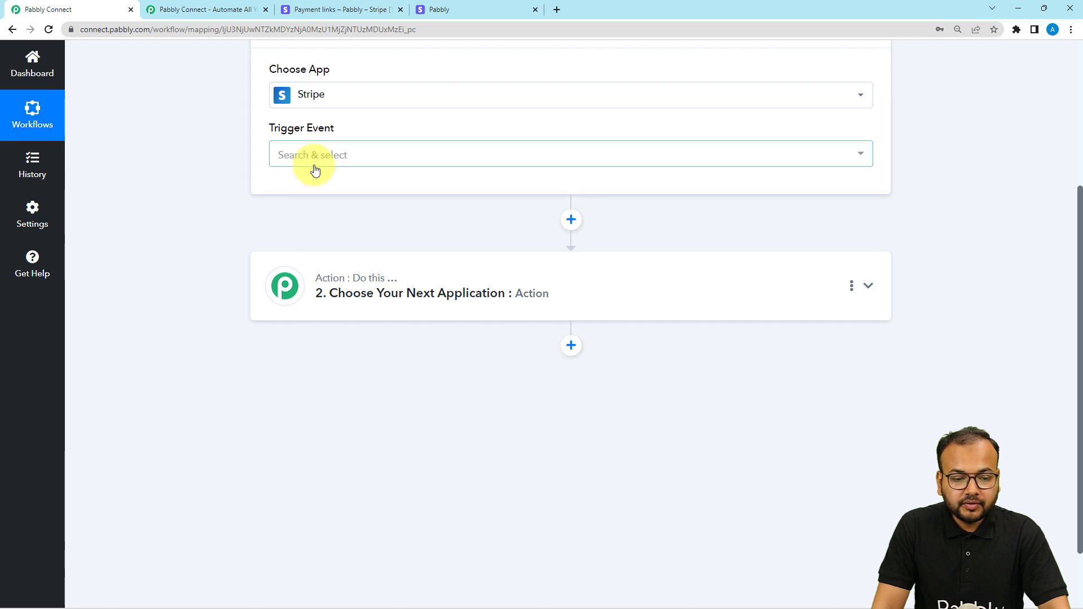
pyautogui.click(314, 171)
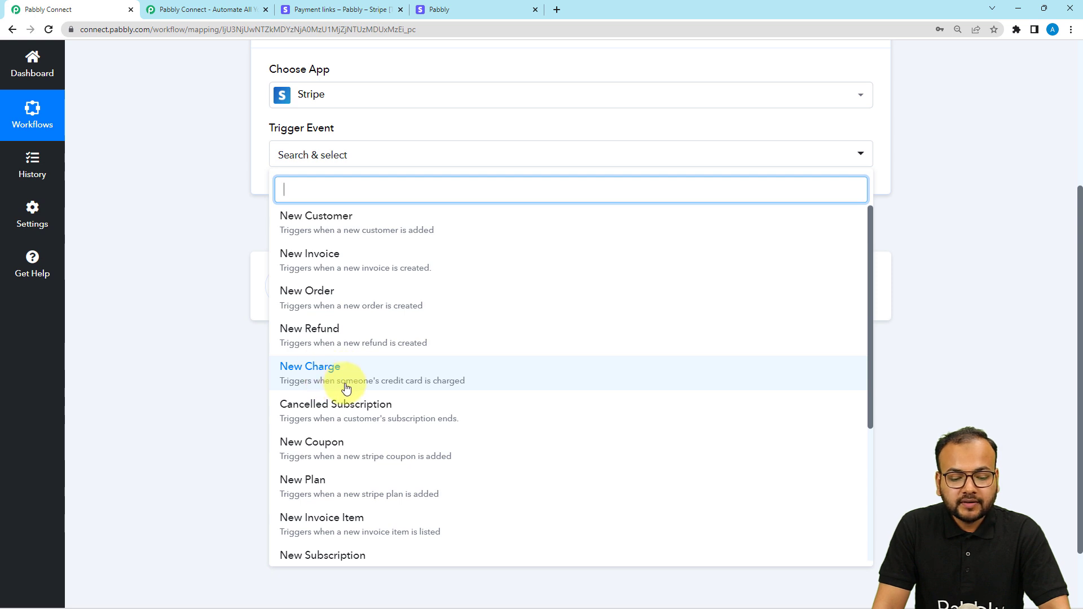
pyautogui.click(380, 387)
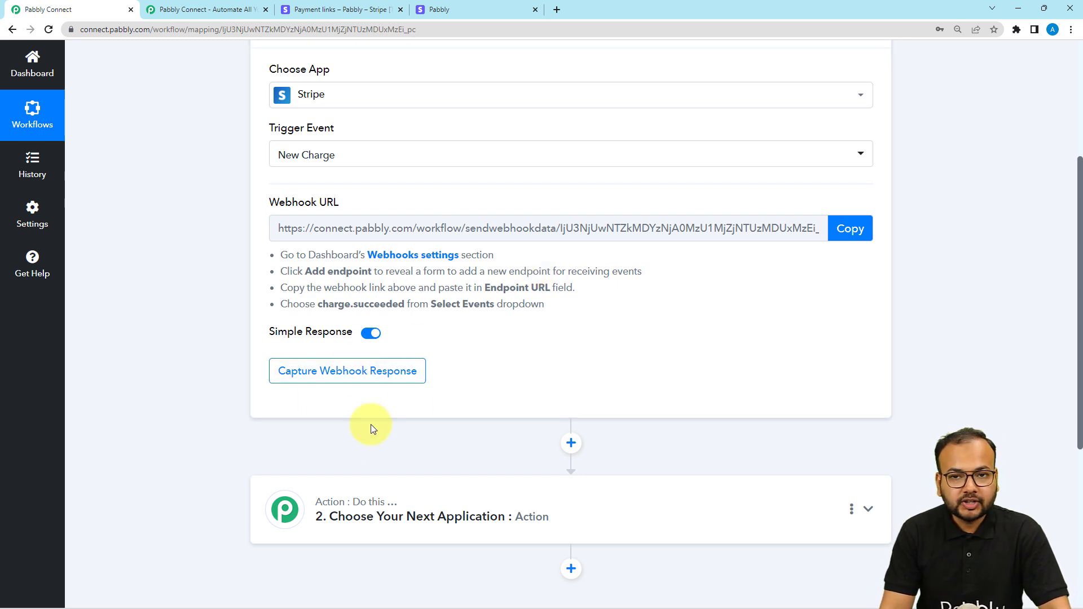
pyautogui.moveTo(279, 259); pyautogui.dragTo(518, 329)
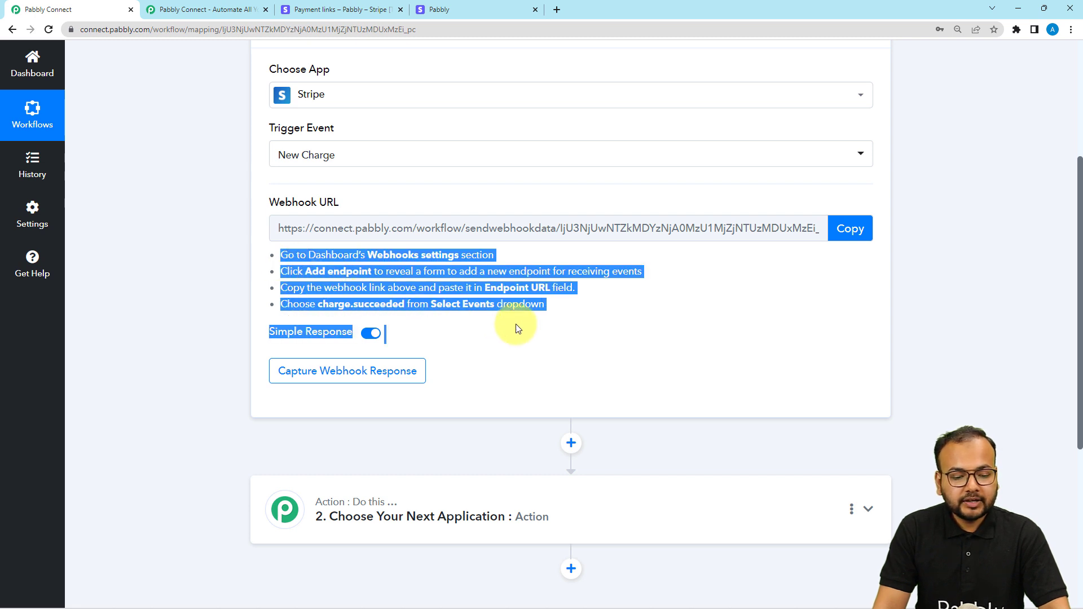
# Step: Start a new webhook endpoint under Stripe Developers > Webhooks, then return to the Pabbly webhook details
pyautogui.click(582, 339)
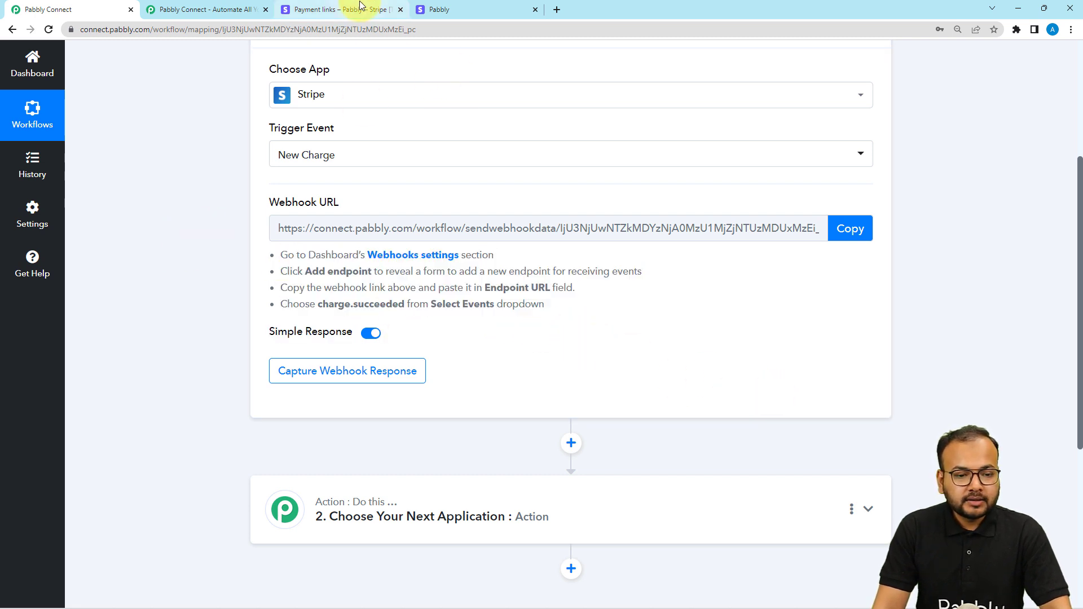
pyautogui.click(360, 7)
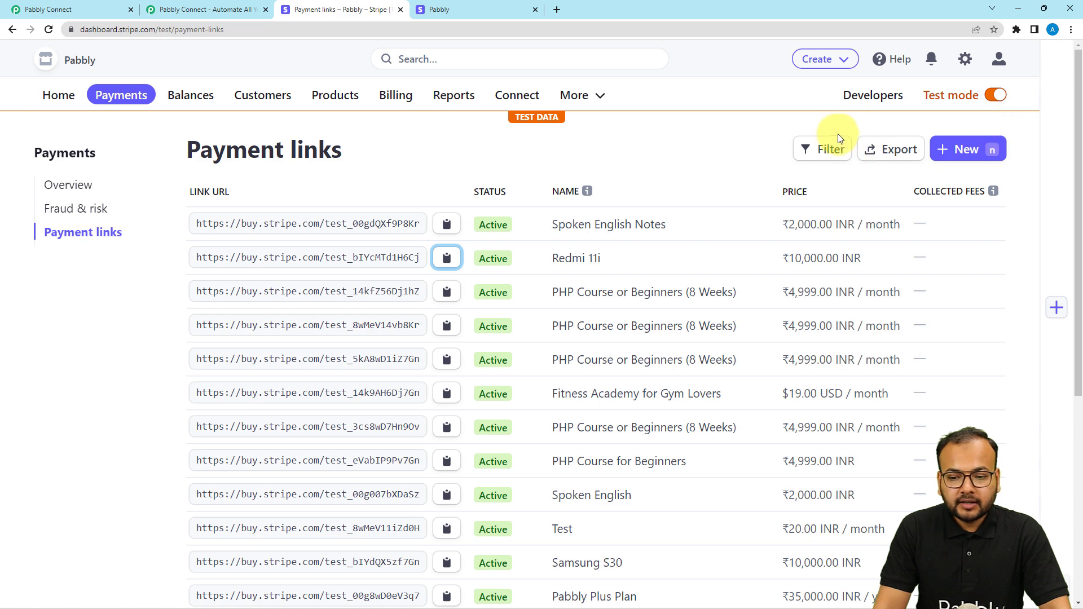
pyautogui.click(873, 96)
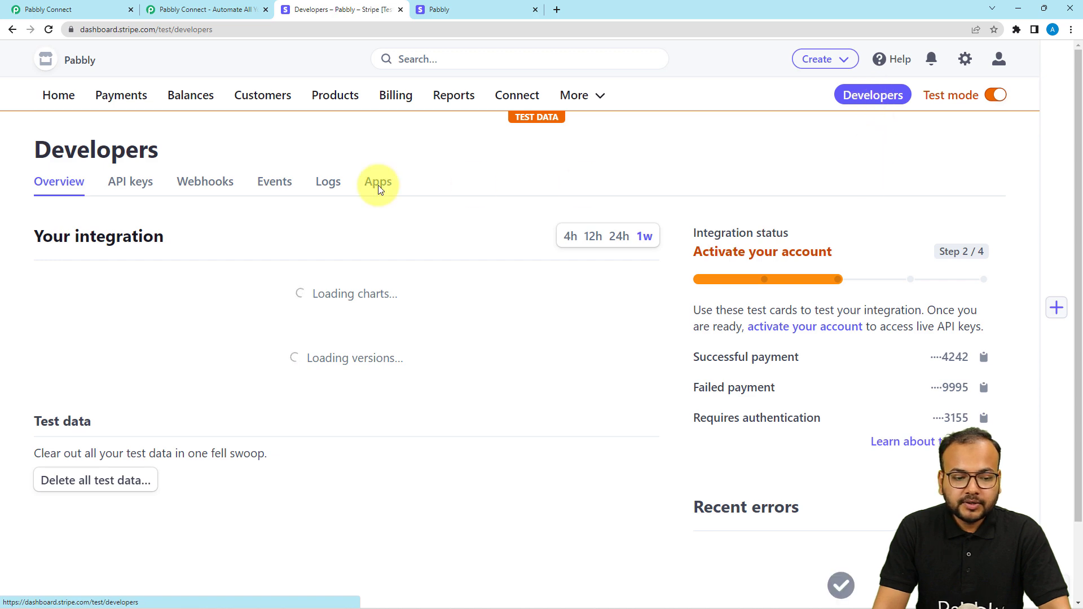
pyautogui.click(212, 187)
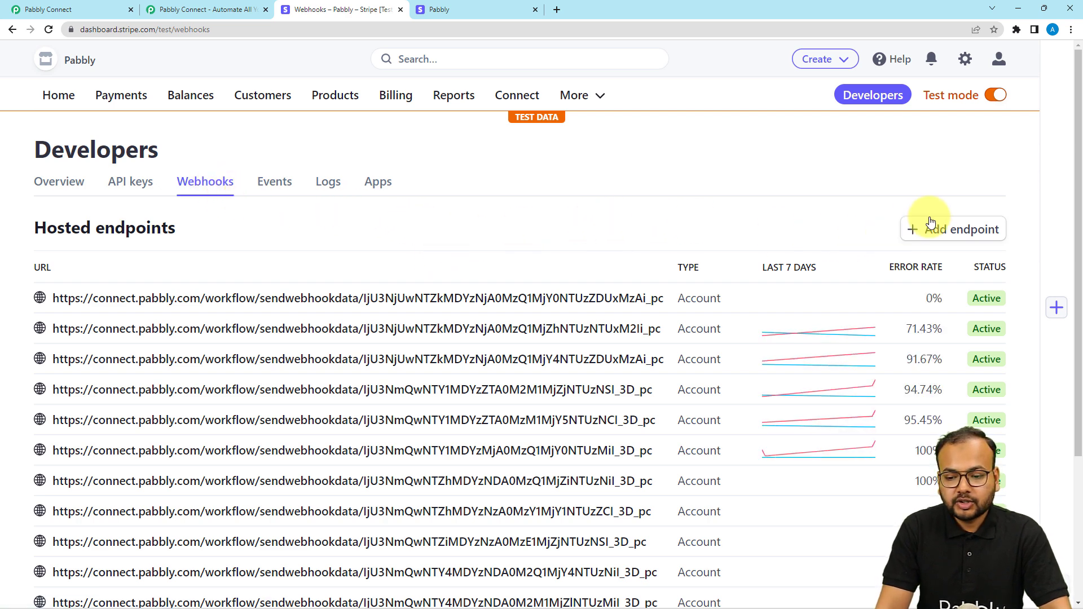
pyautogui.click(982, 237)
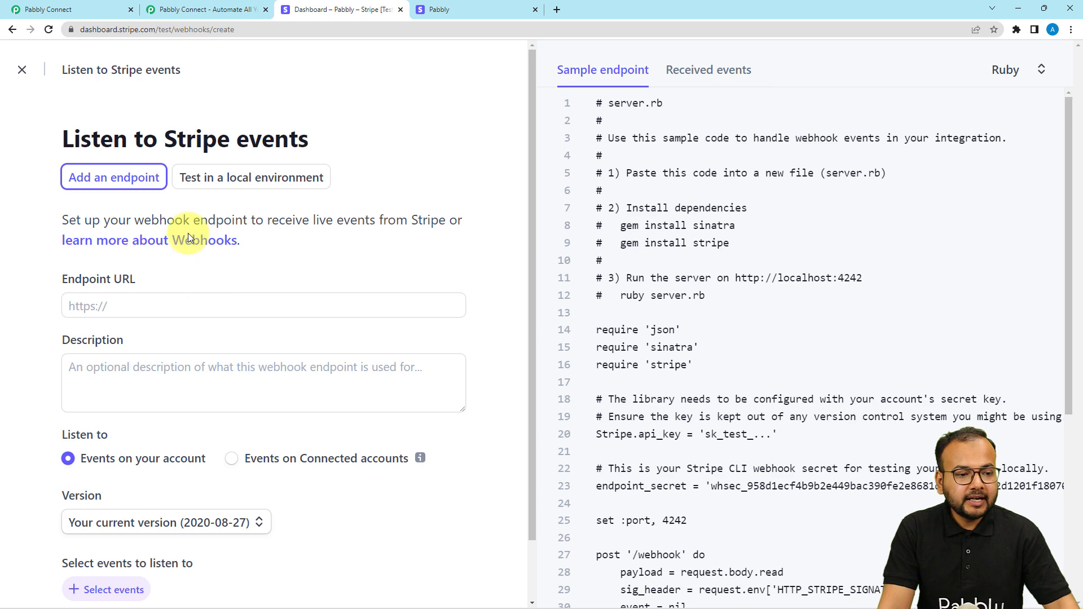
pyautogui.click(66, 11)
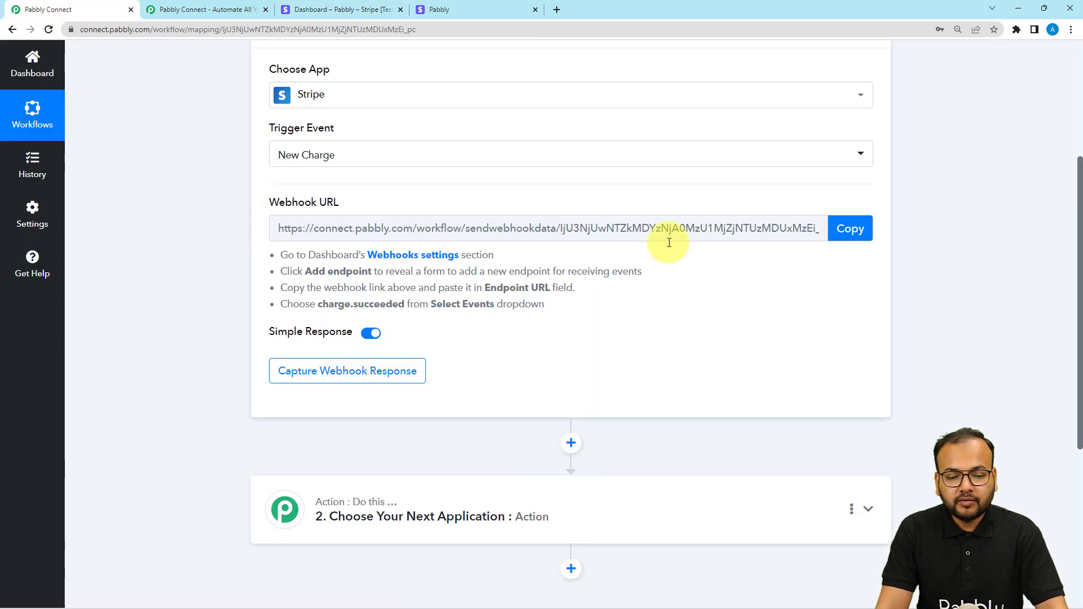
# Step: Copy the Pabbly Connect webhook URL and paste it as Stripe's Endpoint URL
pyautogui.click(837, 235)
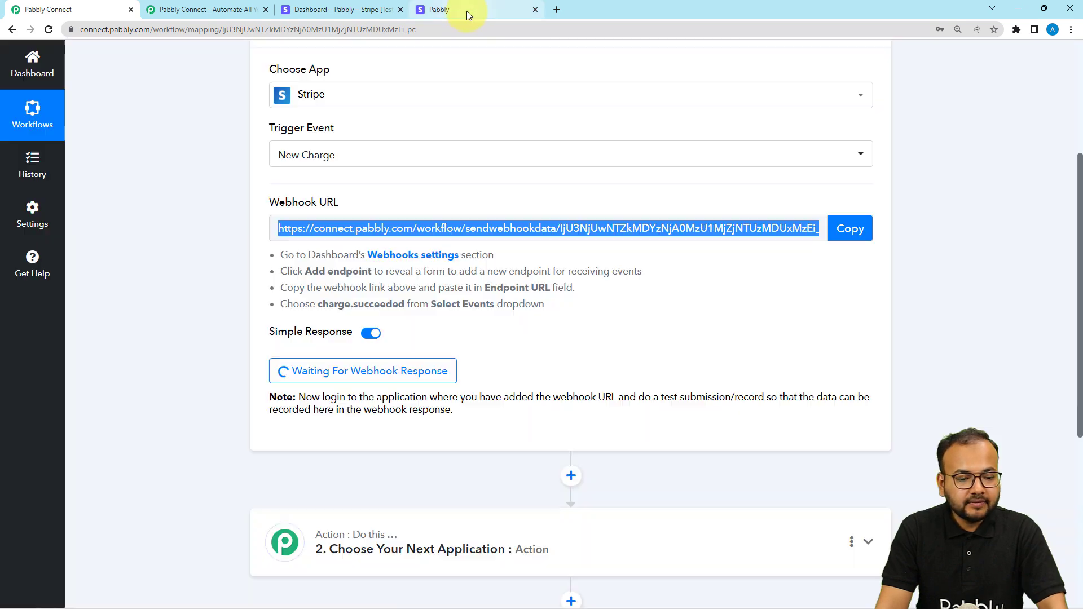
pyautogui.click(466, 11)
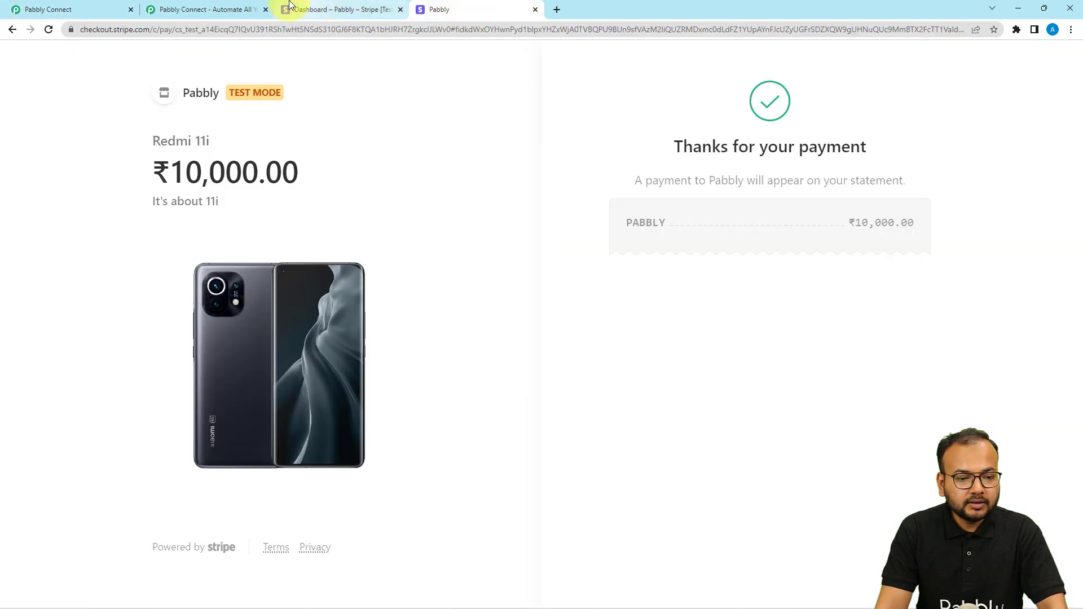
pyautogui.click(313, 9)
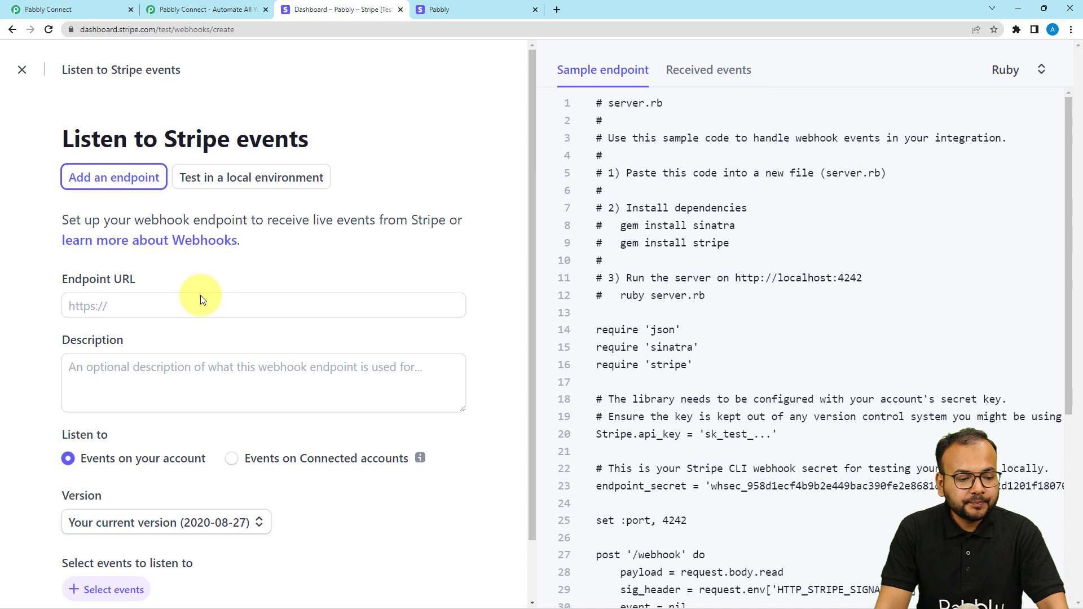
pyautogui.click(180, 307)
pyautogui.hotkey('ctrl', 'v')
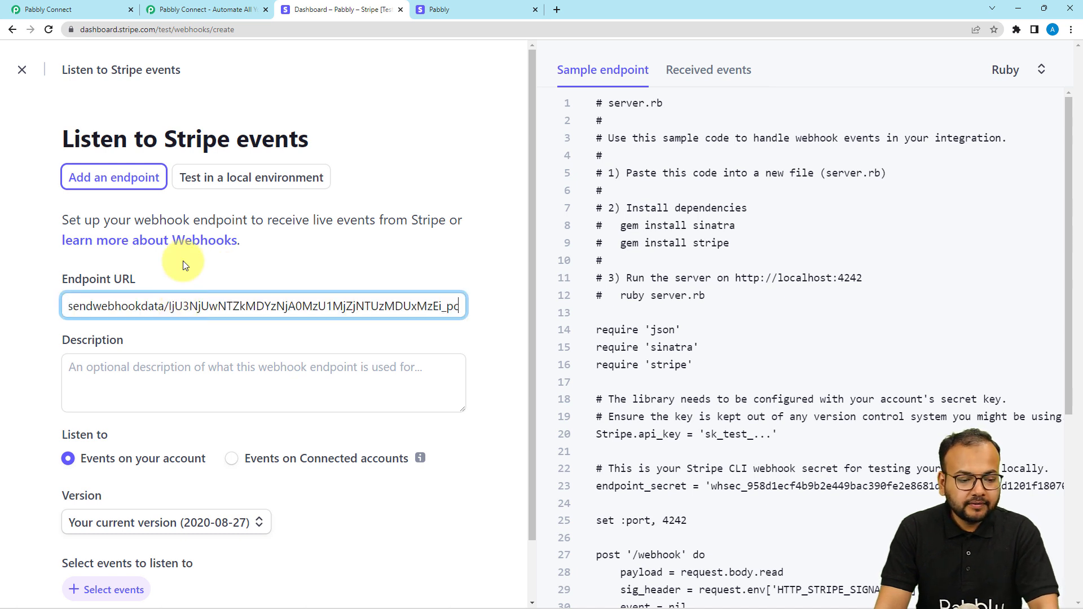
pyautogui.click(183, 265)
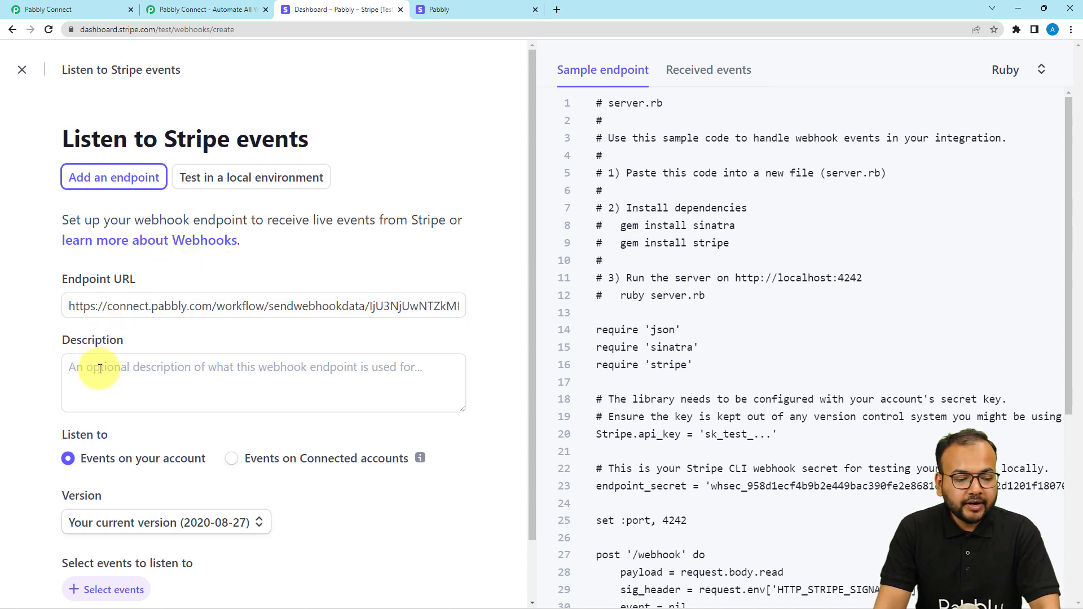
pyautogui.scroll(-1, 96, 367)
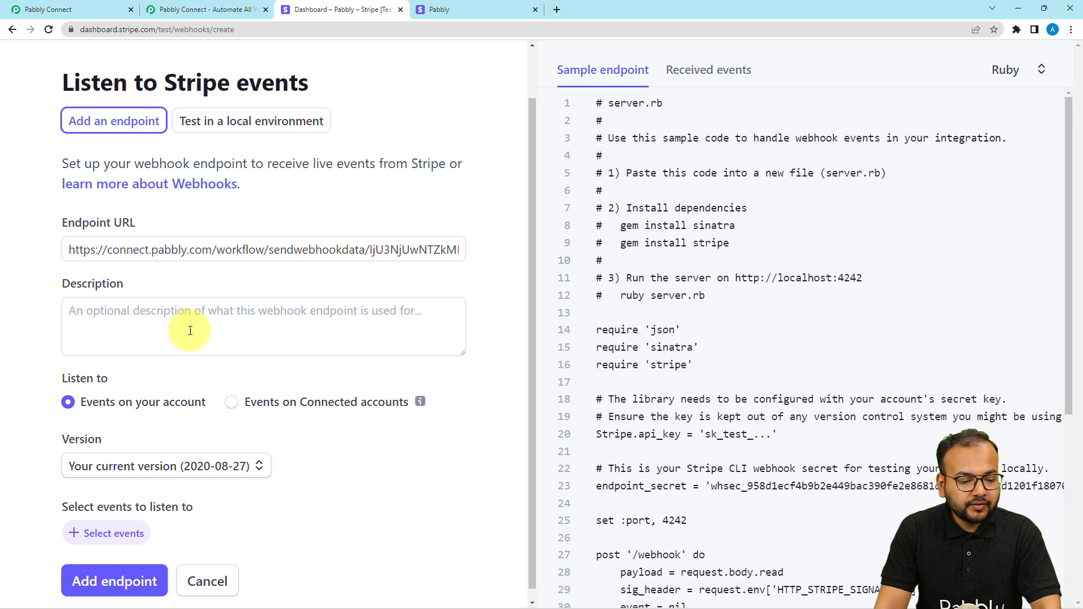
pyautogui.scroll(-1, 2, 377)
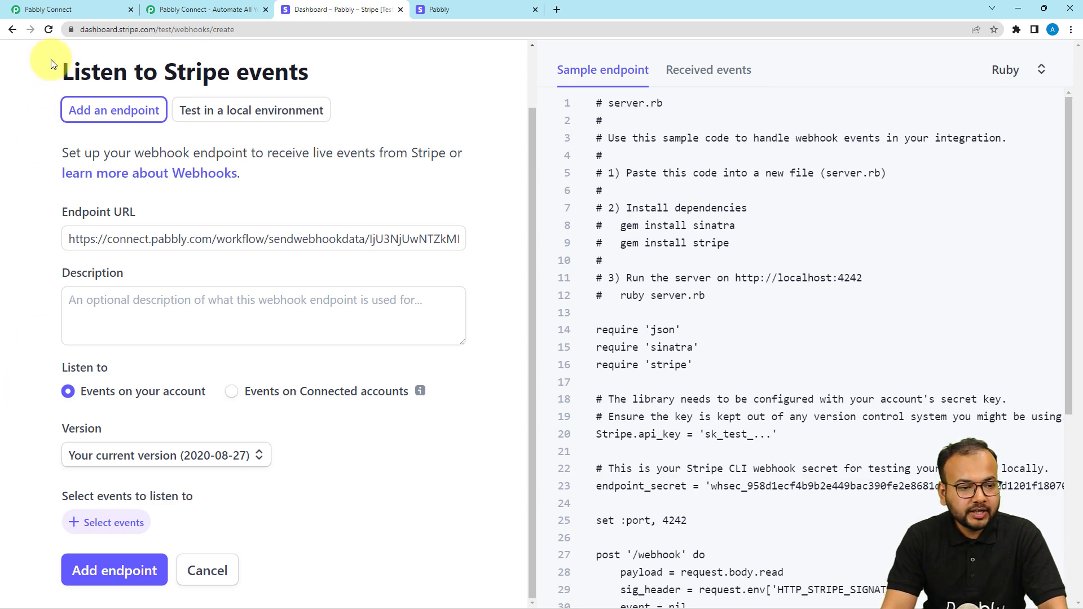
pyautogui.click(49, 9)
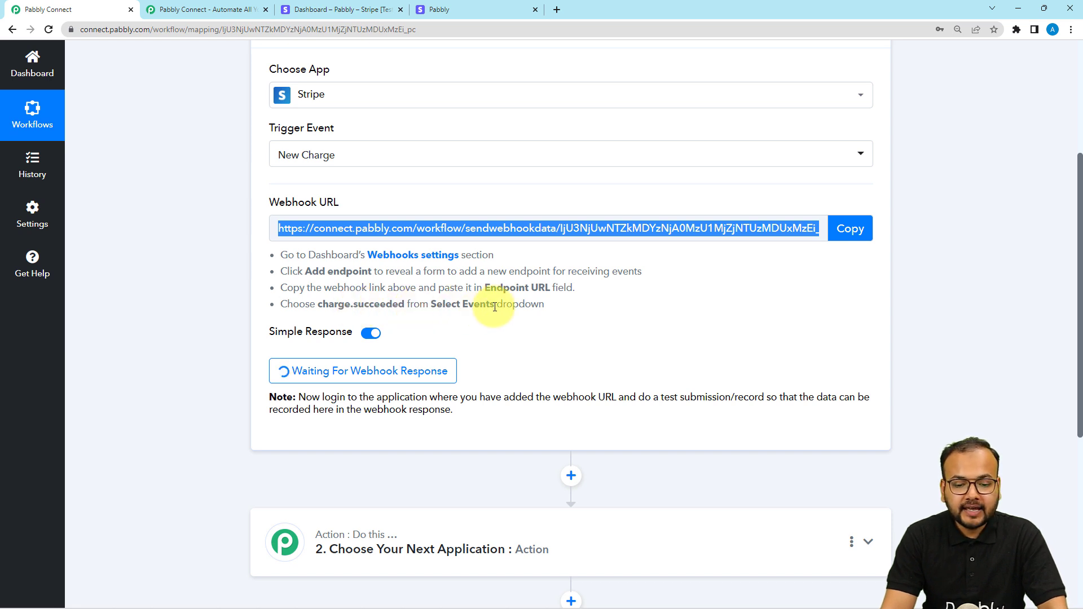
pyautogui.click(309, 9)
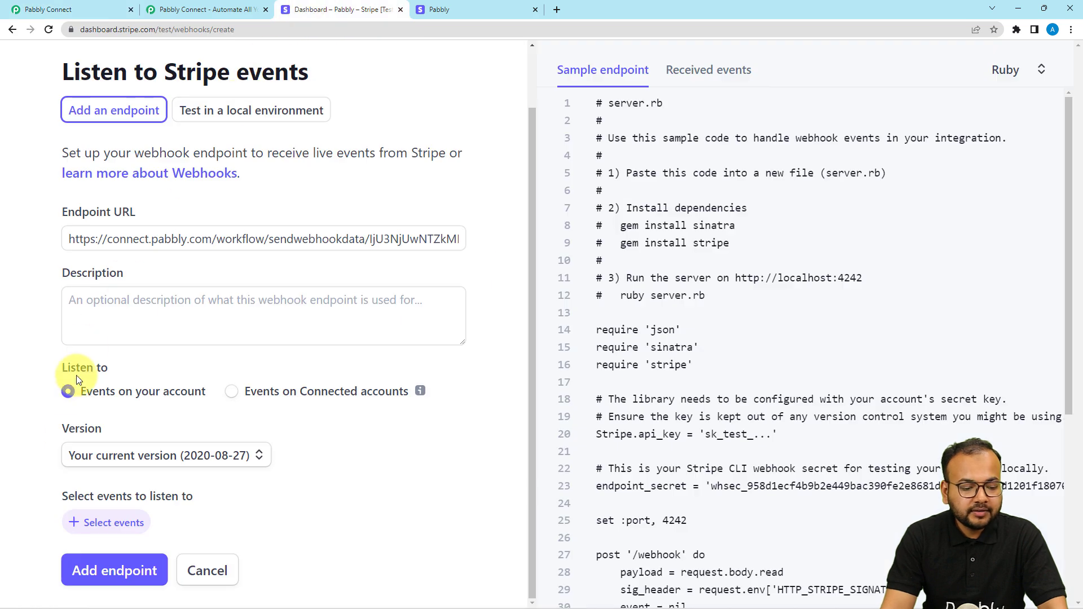
# Step: Subscribe the Stripe endpoint to the charge.succeeded event and add the endpoint
pyautogui.click(112, 522)
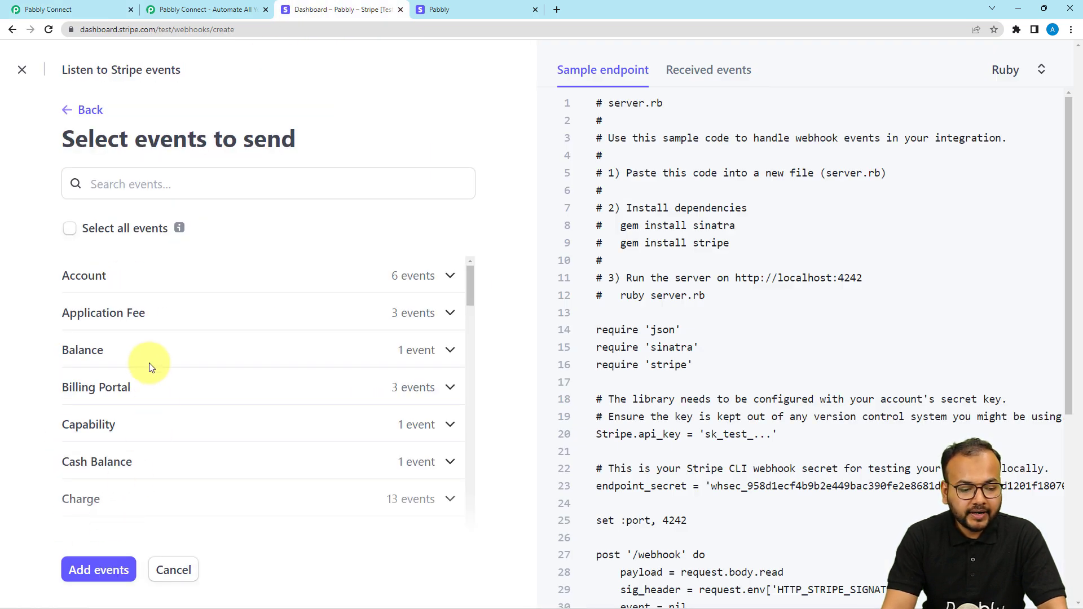
pyautogui.scroll(-1, 167, 373)
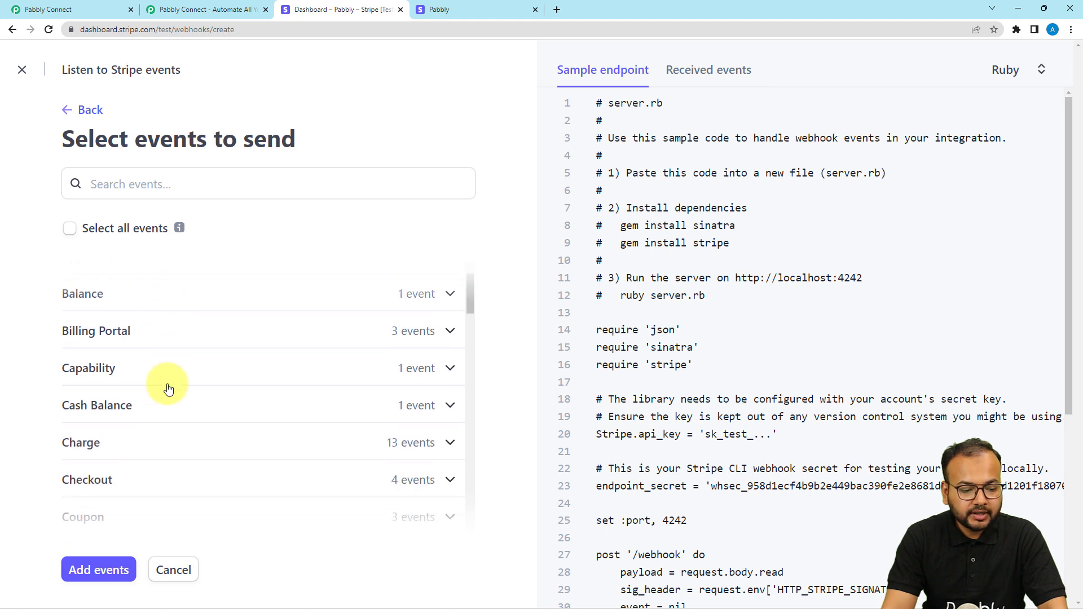
pyautogui.scroll(-1, 167, 387)
pyautogui.click(97, 395)
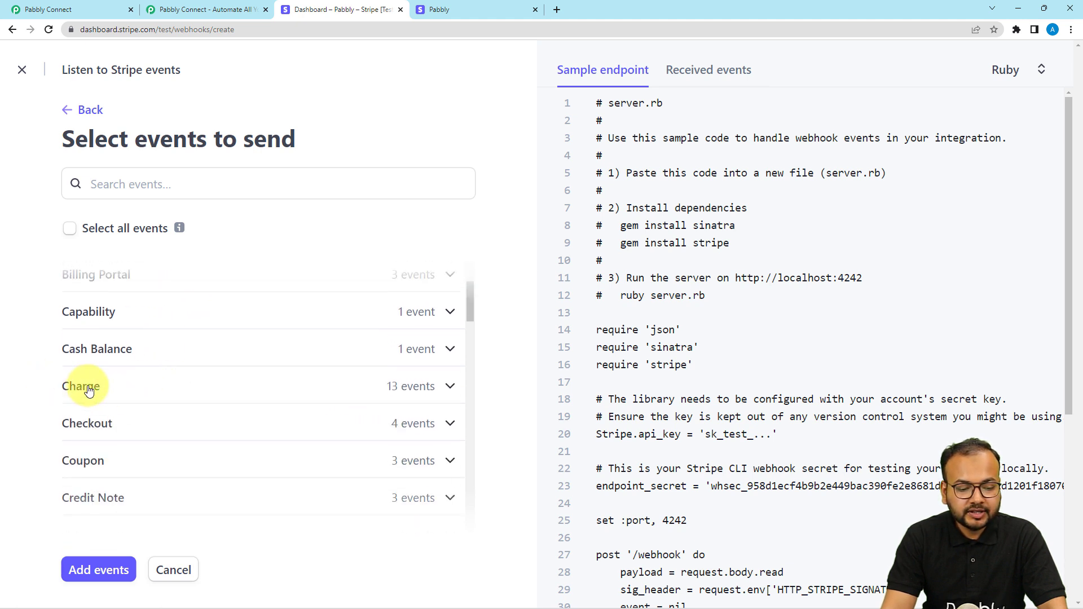
pyautogui.scroll(-4, 96, 397)
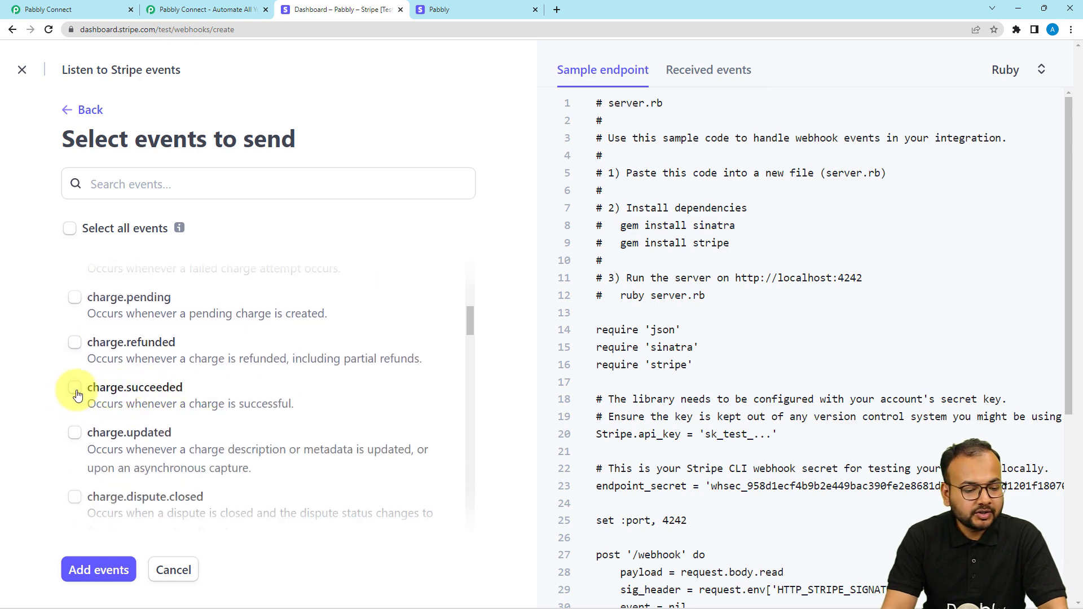
pyautogui.click(75, 390)
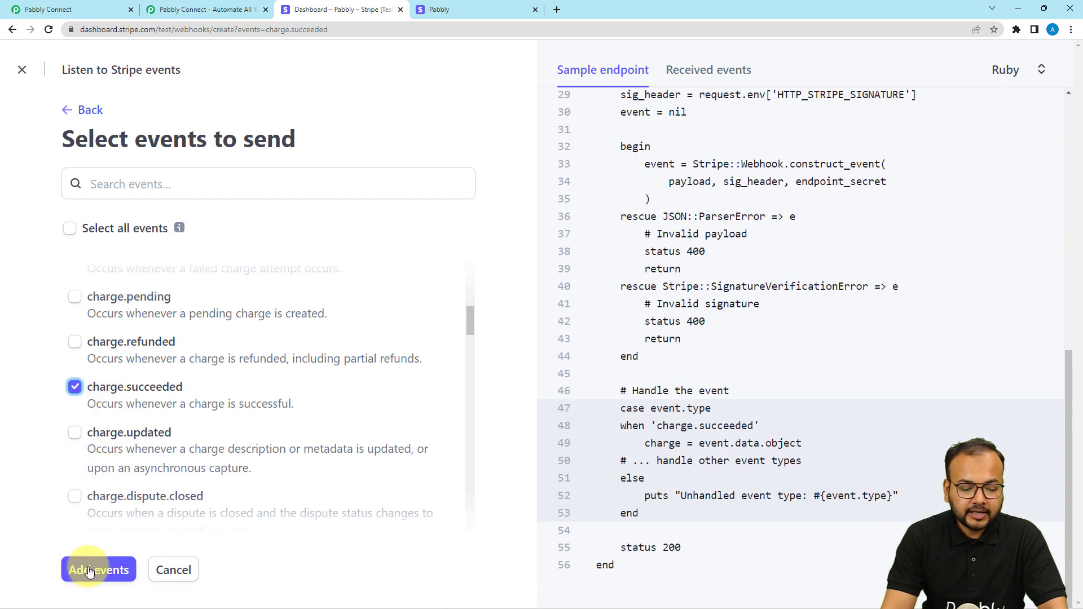
pyautogui.click(88, 572)
pyautogui.scroll(-2, 19, 470)
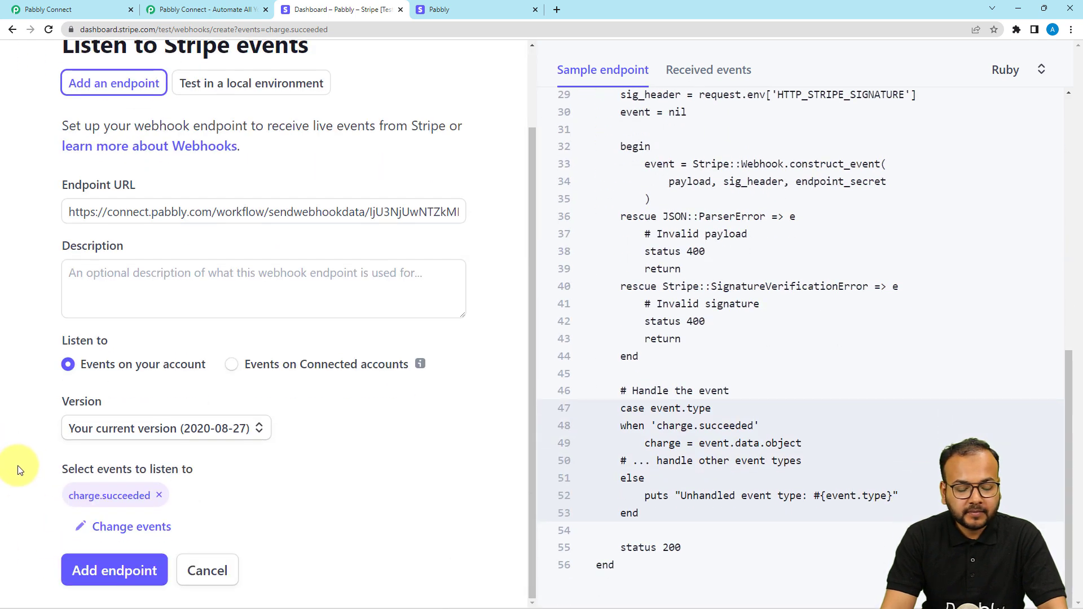
pyautogui.click(97, 570)
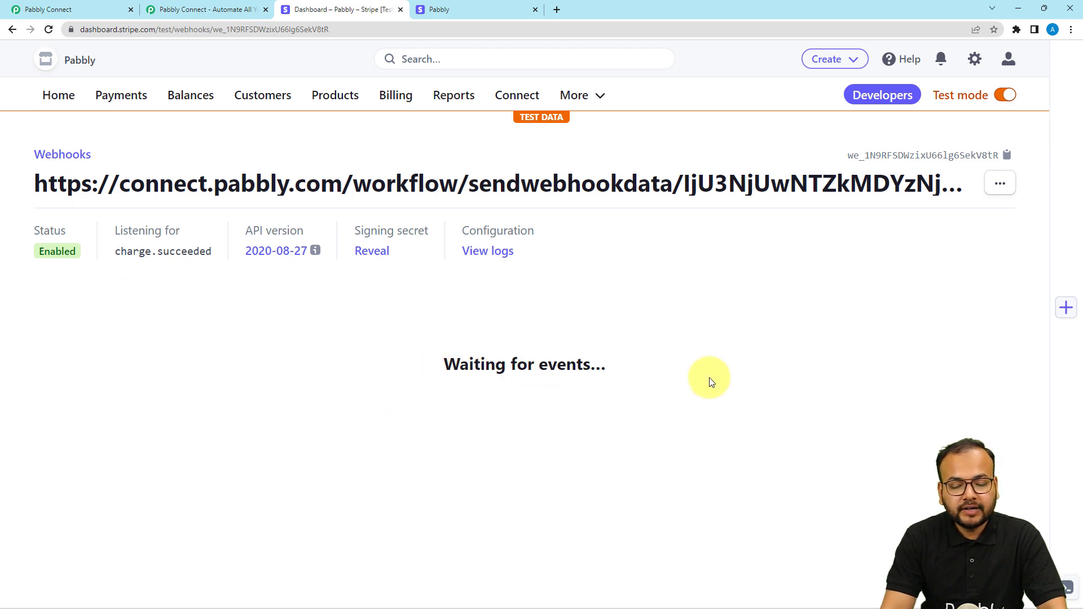
pyautogui.click(108, 12)
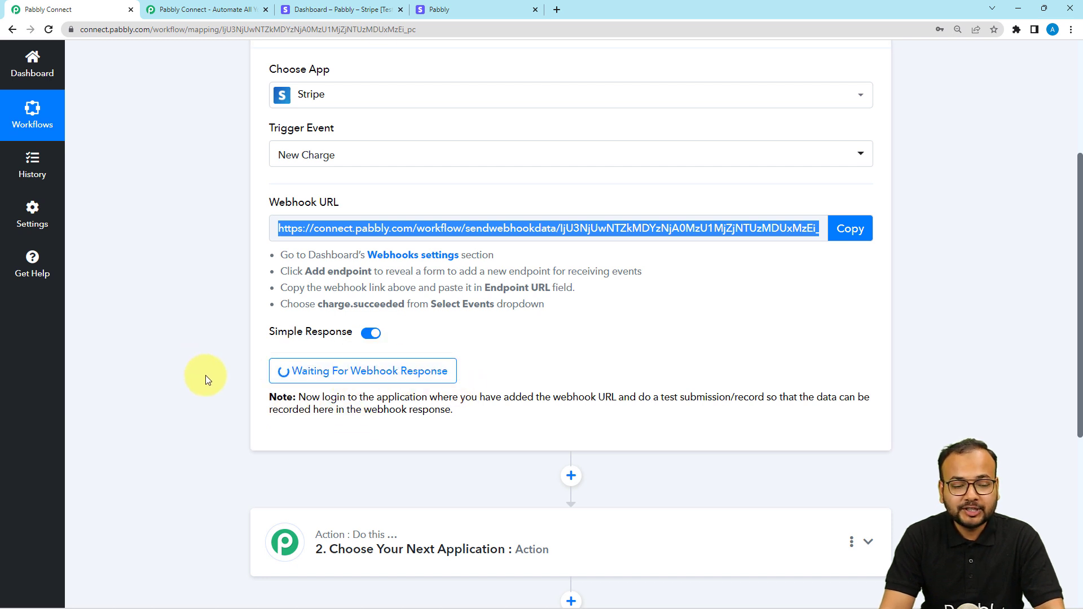
pyautogui.click(308, 12)
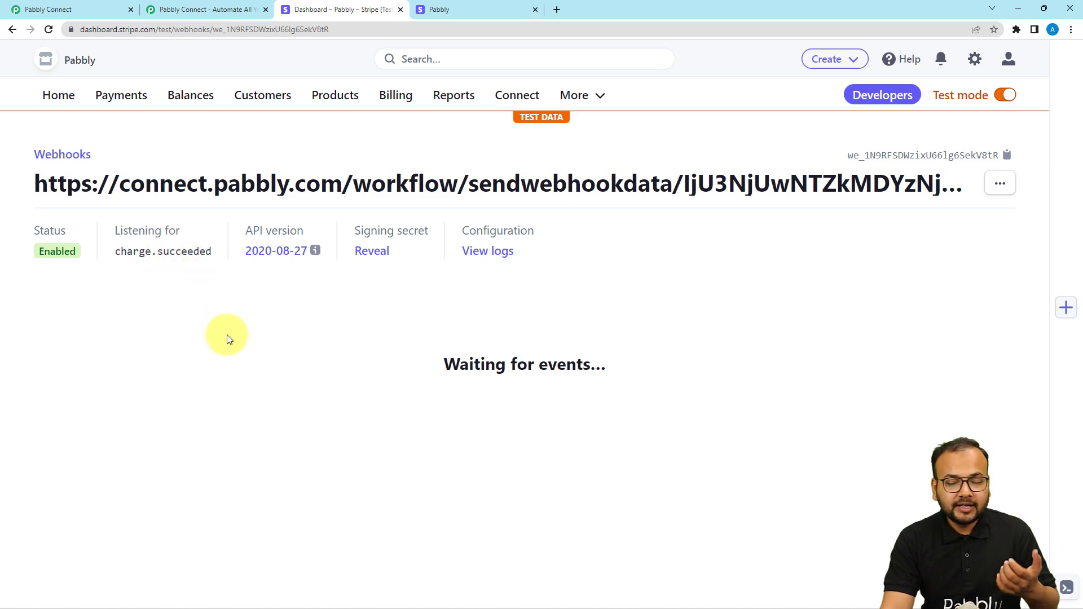
pyautogui.click(87, 10)
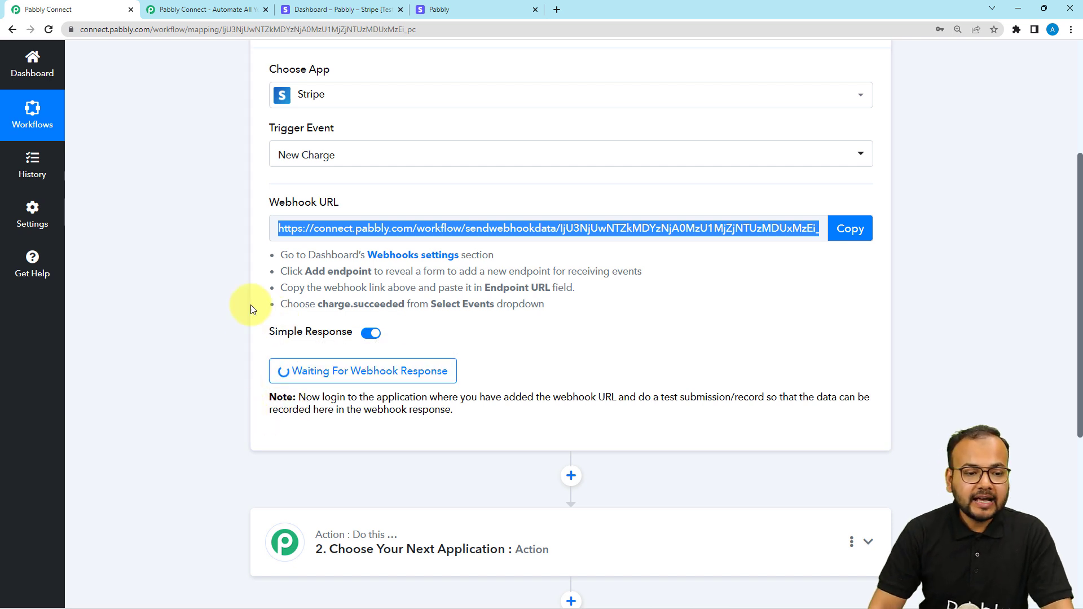
pyautogui.click(318, 14)
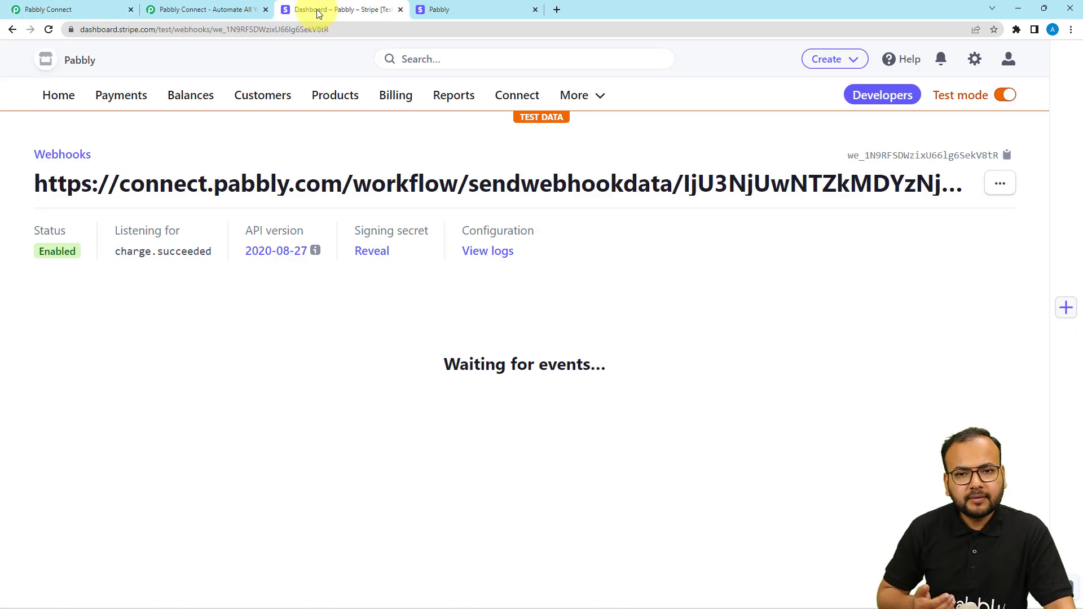
pyautogui.click(508, 10)
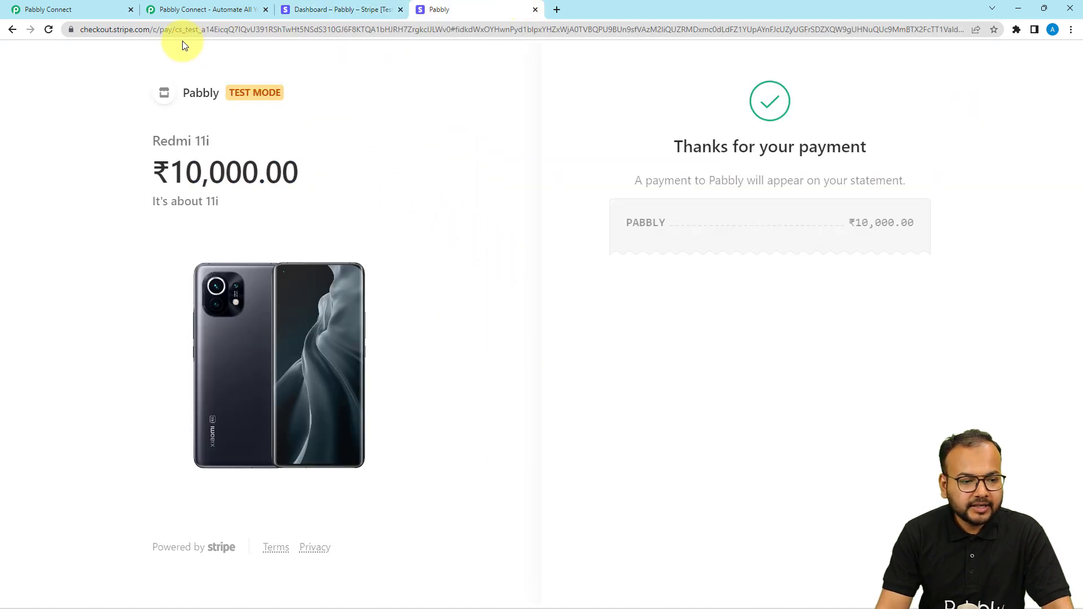
# Step: Fill in the checkout e-mail, phone number, saved test card details and security code
pyautogui.click(314, 11)
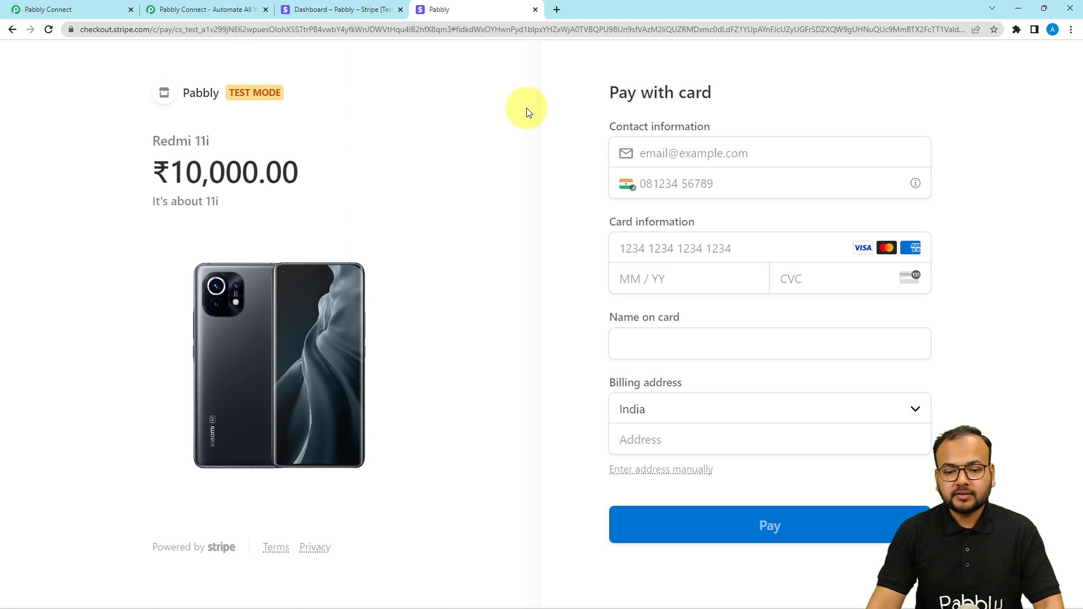
pyautogui.click(768, 157)
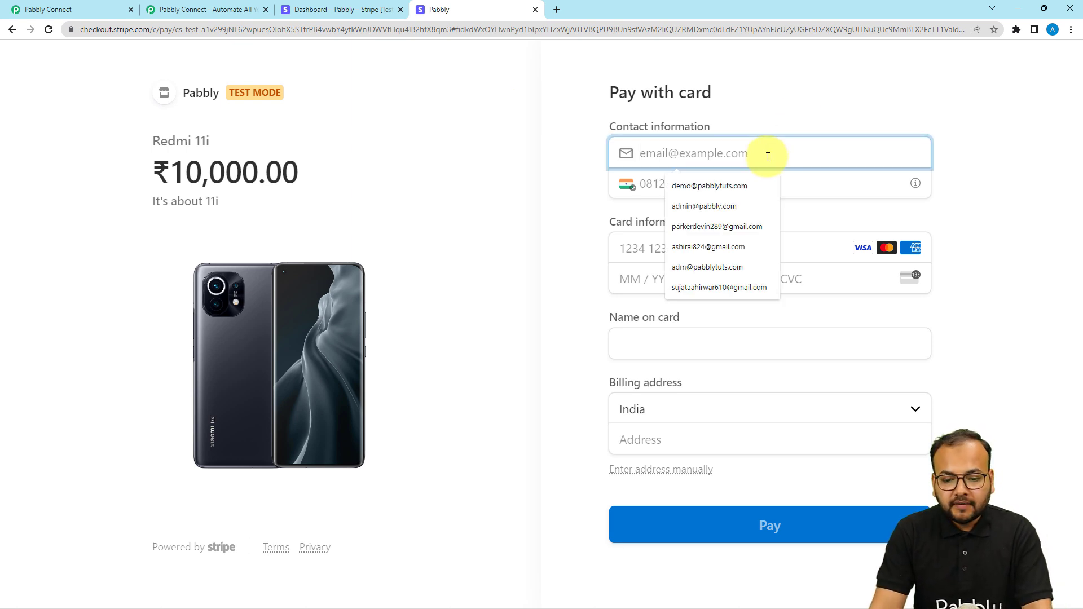
pyautogui.click(720, 186)
pyautogui.click(694, 188)
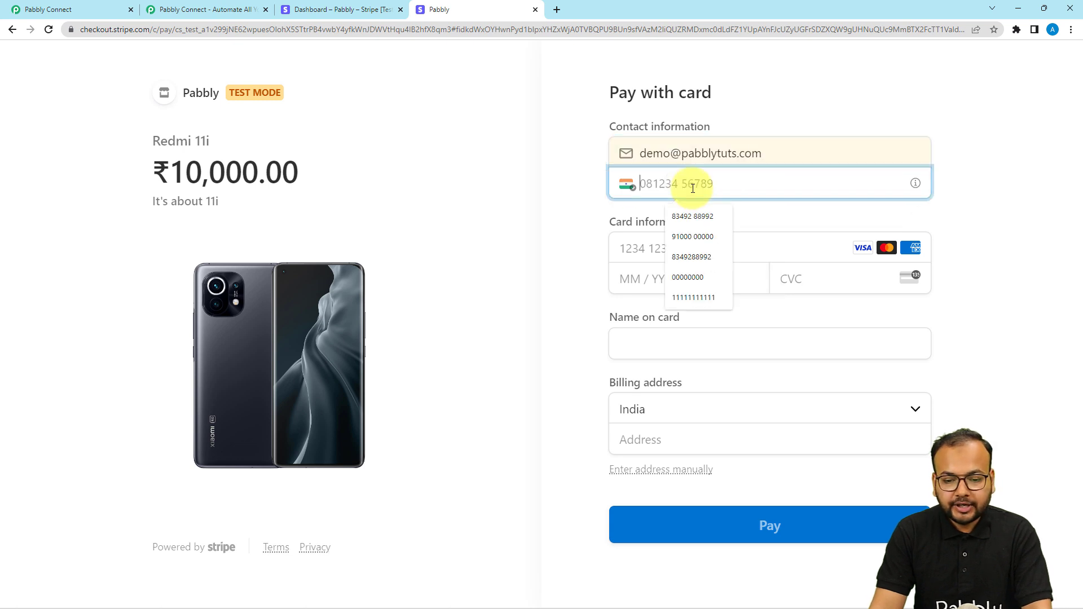
pyautogui.click(687, 240)
pyautogui.click(685, 256)
pyautogui.click(692, 289)
pyautogui.click(796, 280)
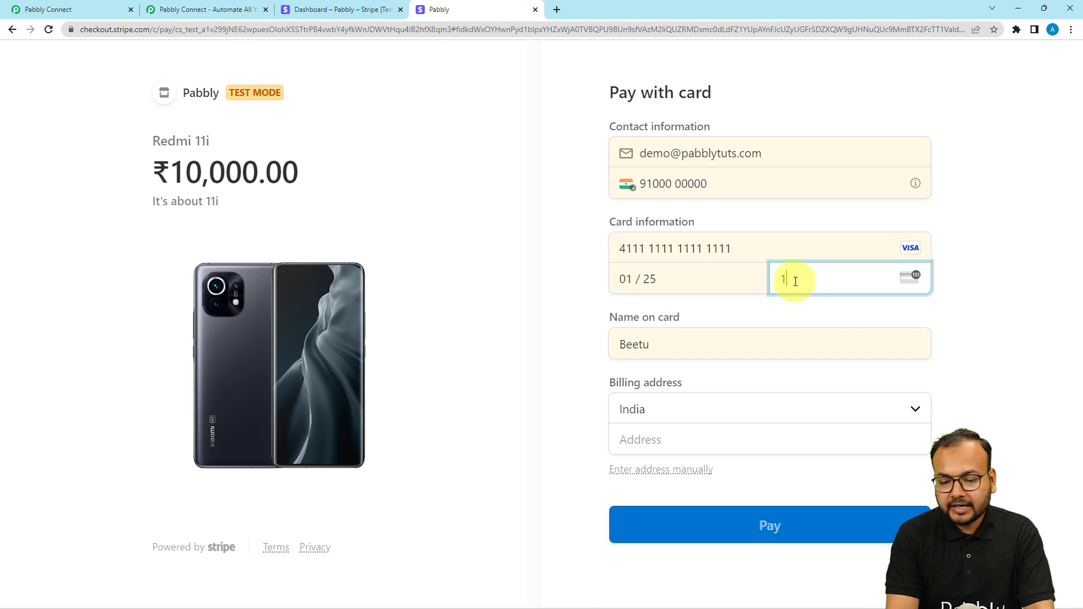
# Step: Enter the billing address with state Madhya Pradesh and PIN code, then pay ₹10,000.00
pyautogui.click(682, 440)
pyautogui.click(685, 472)
pyautogui.click(703, 506)
pyautogui.click(664, 533)
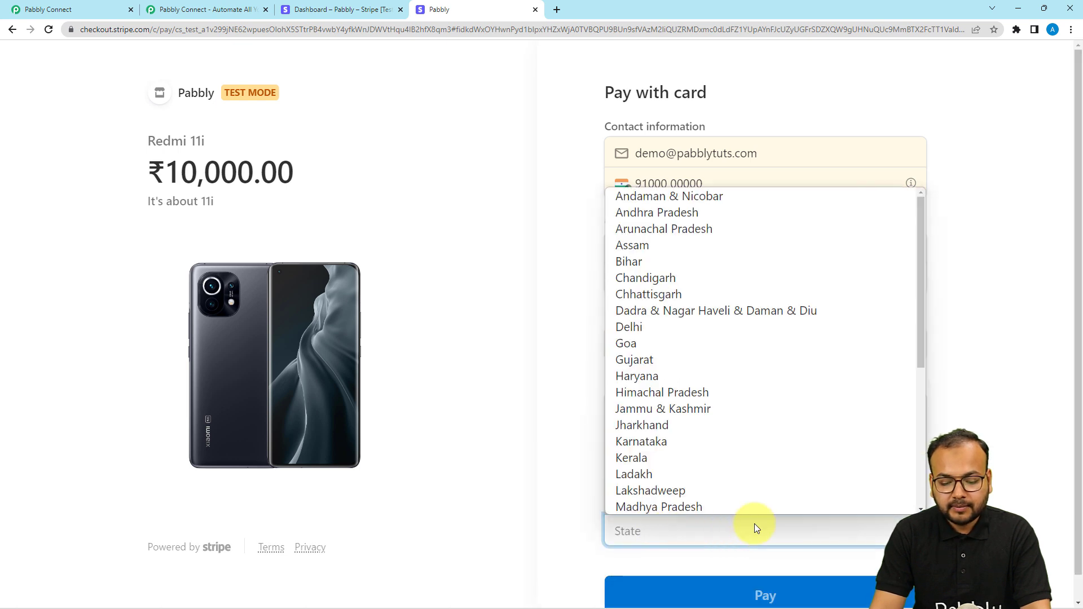
pyautogui.click(700, 508)
pyautogui.click(827, 506)
pyautogui.write('462022')
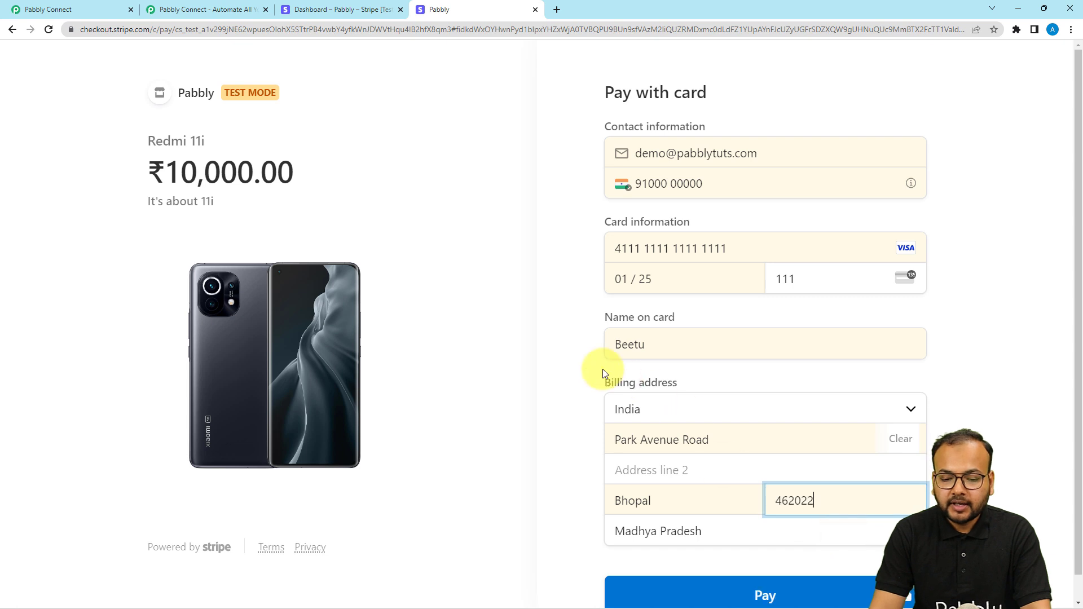
pyautogui.scroll(-1, 598, 367)
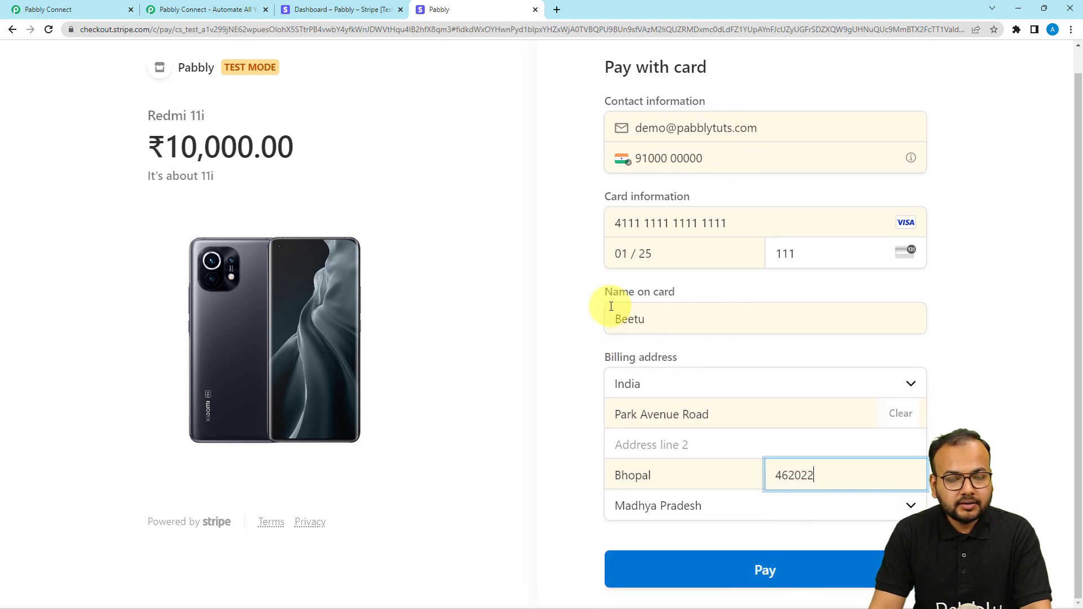
pyautogui.click(569, 388)
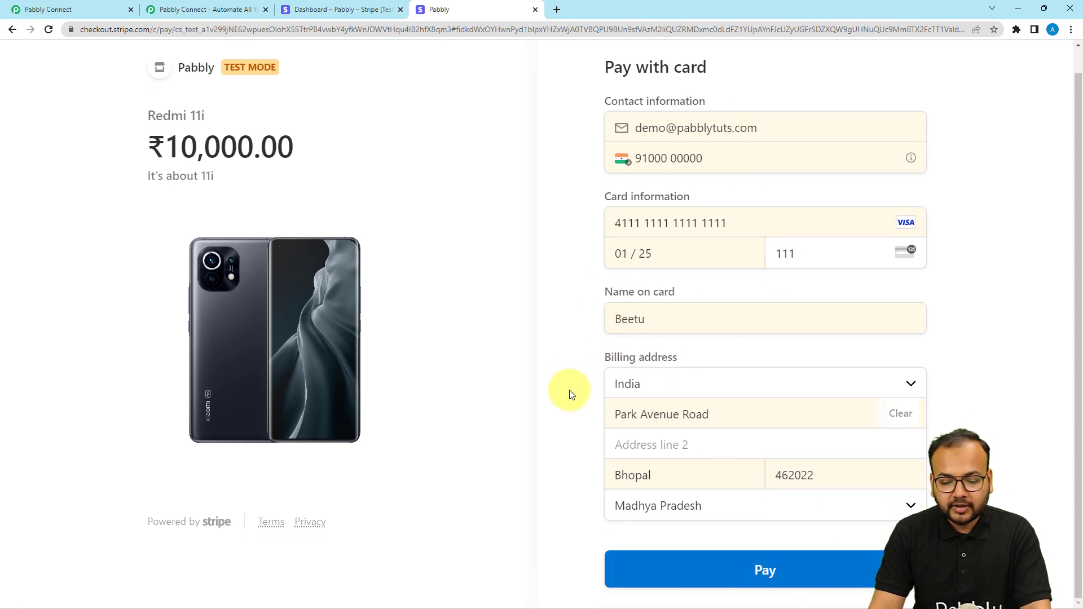
pyautogui.click(676, 588)
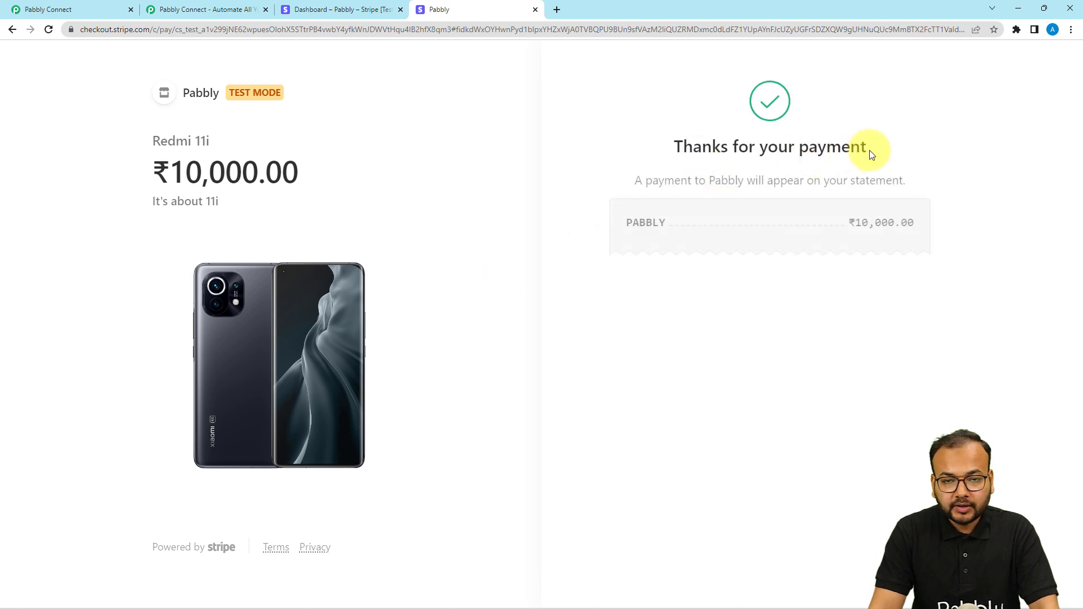
pyautogui.click(107, 10)
pyautogui.scroll(-5, 138, 197)
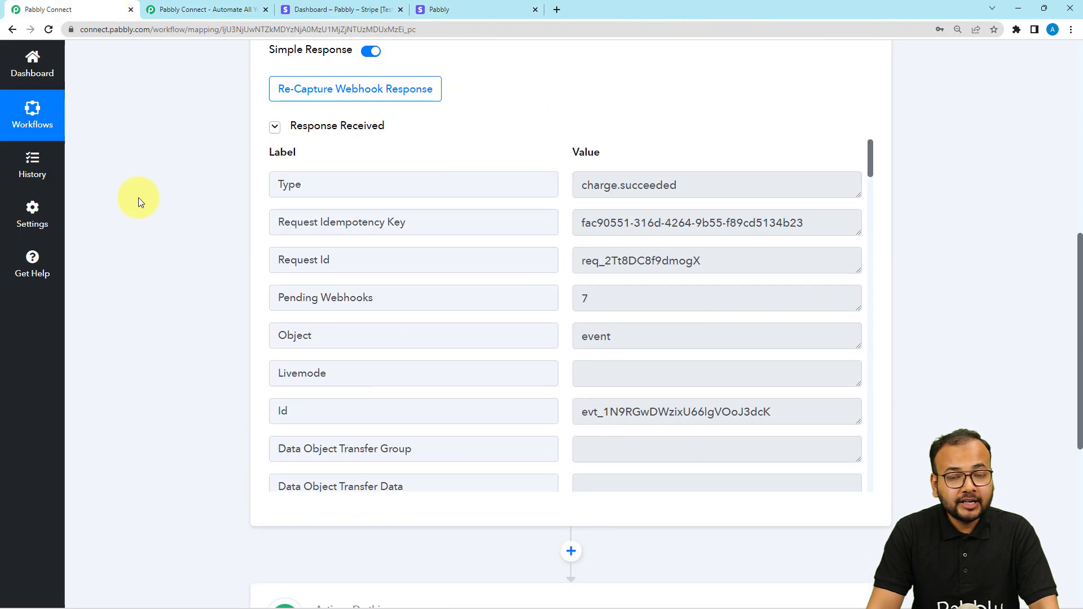
pyautogui.scroll(-1, 138, 197)
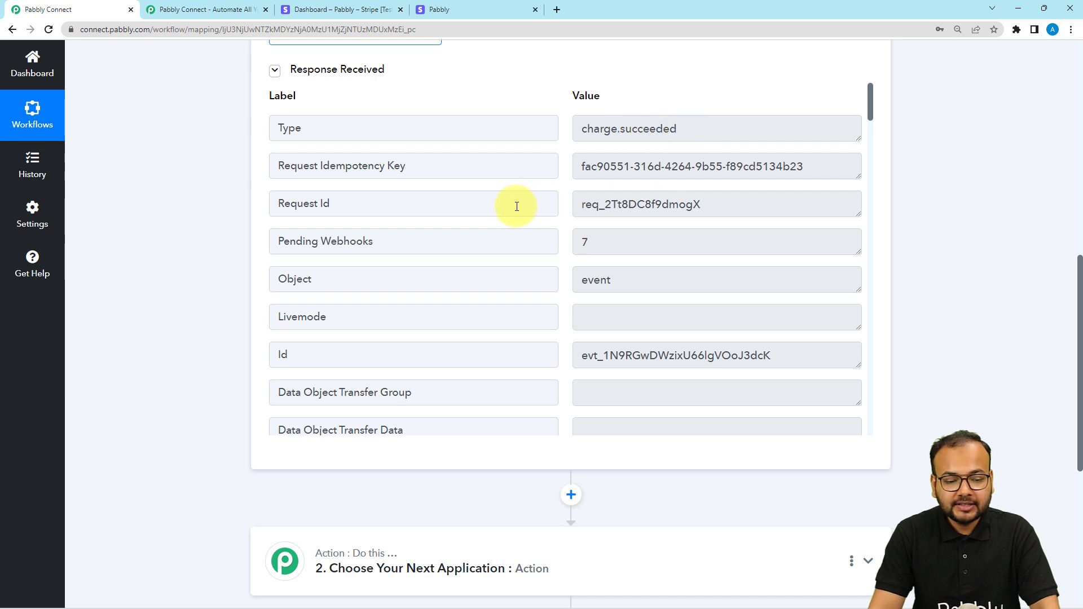
pyautogui.scroll(-1, 516, 205)
pyautogui.scroll(-3, 504, 234)
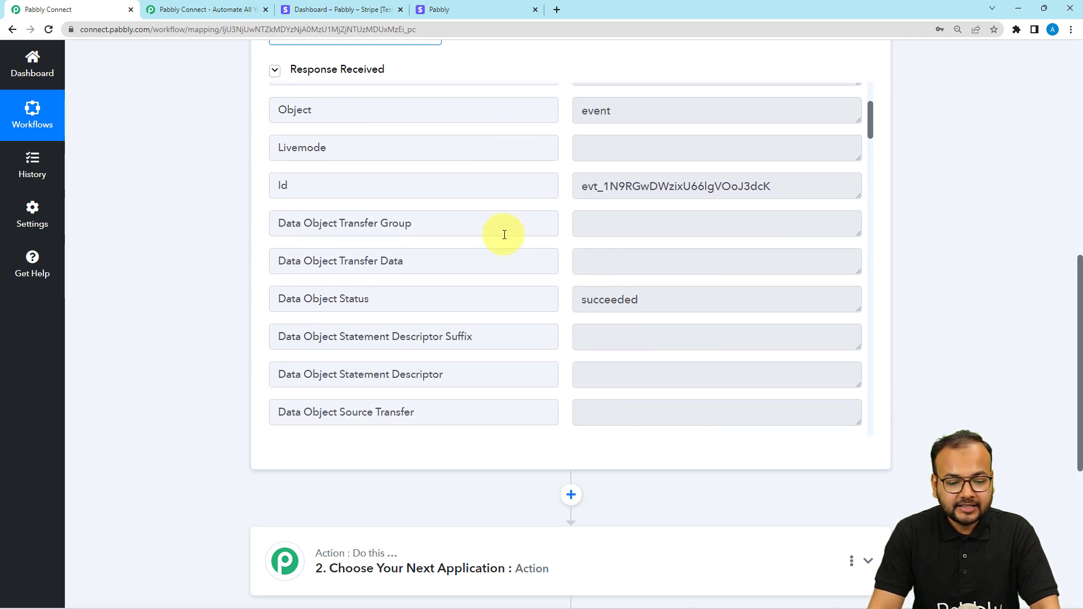
pyautogui.scroll(-1, 505, 235)
pyautogui.scroll(-8, 493, 228)
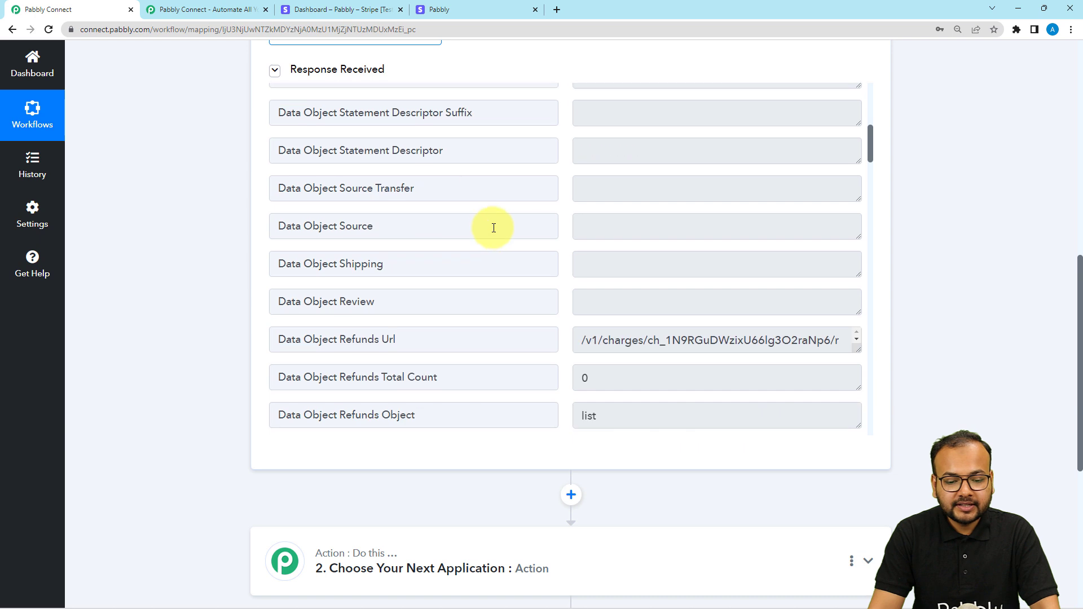
pyautogui.scroll(-7, 494, 228)
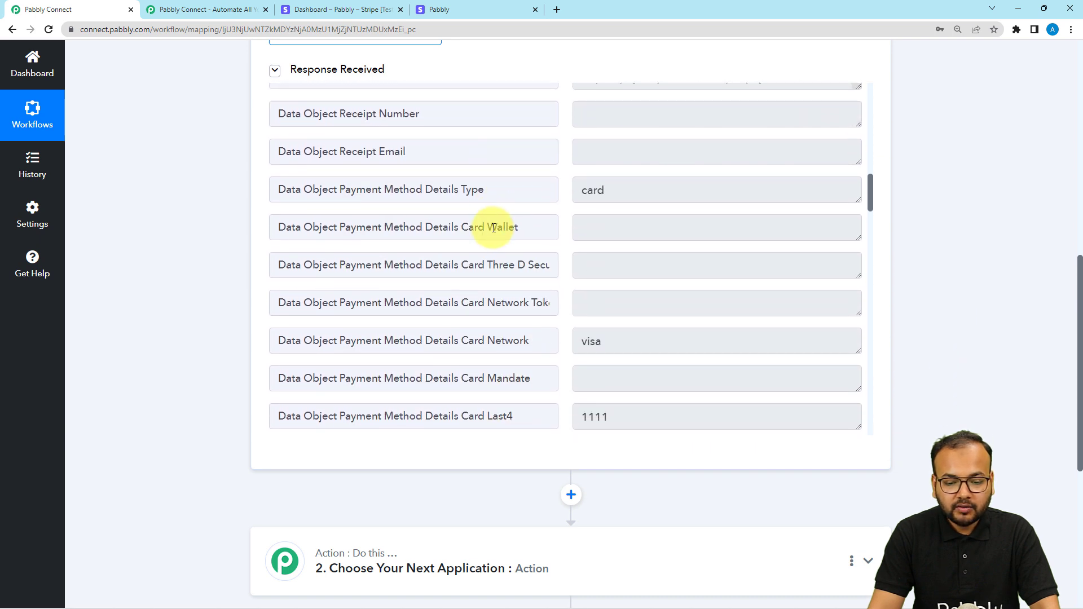
pyautogui.scroll(-8, 493, 228)
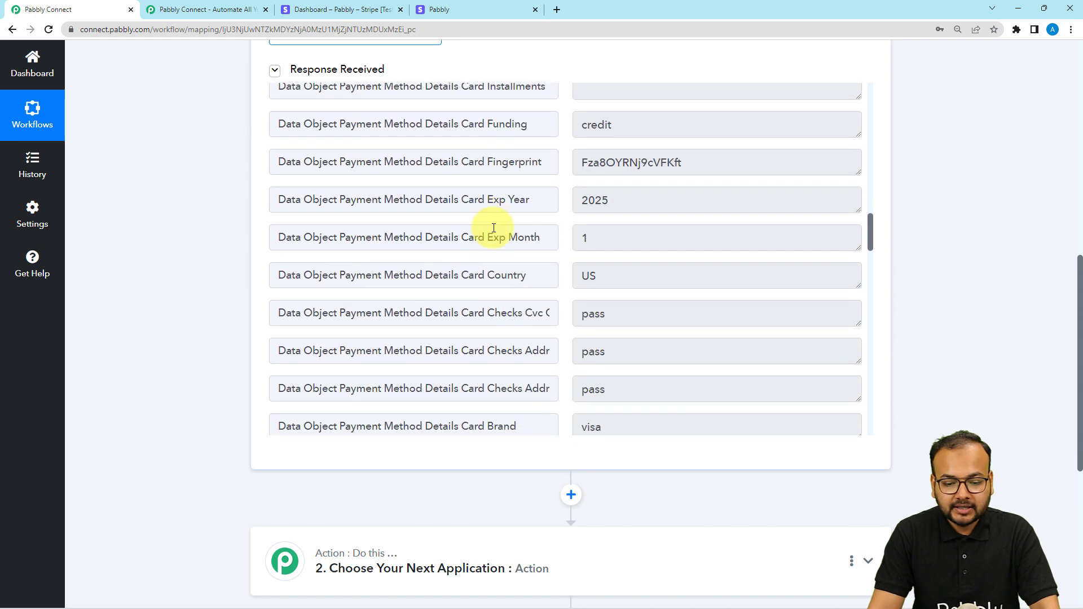
pyautogui.scroll(-7, 494, 228)
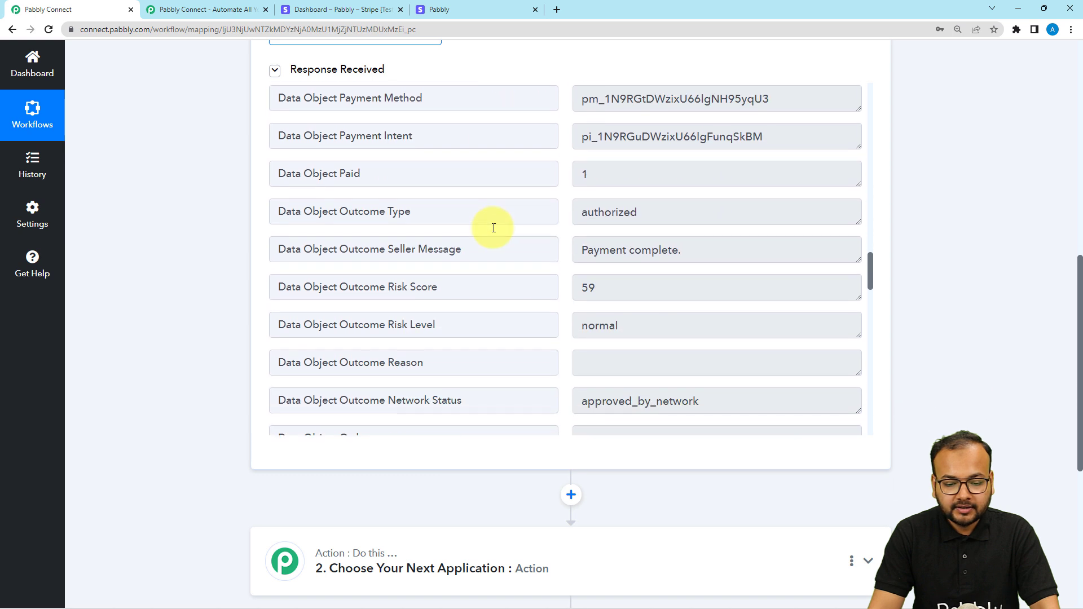
pyautogui.scroll(-7, 494, 228)
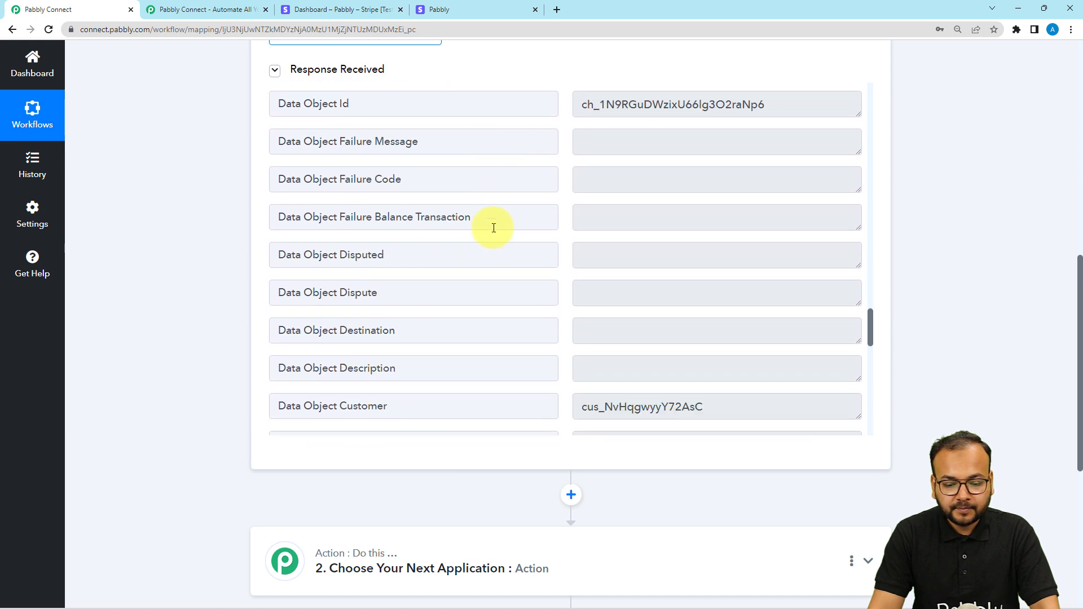
pyautogui.scroll(-3, 494, 228)
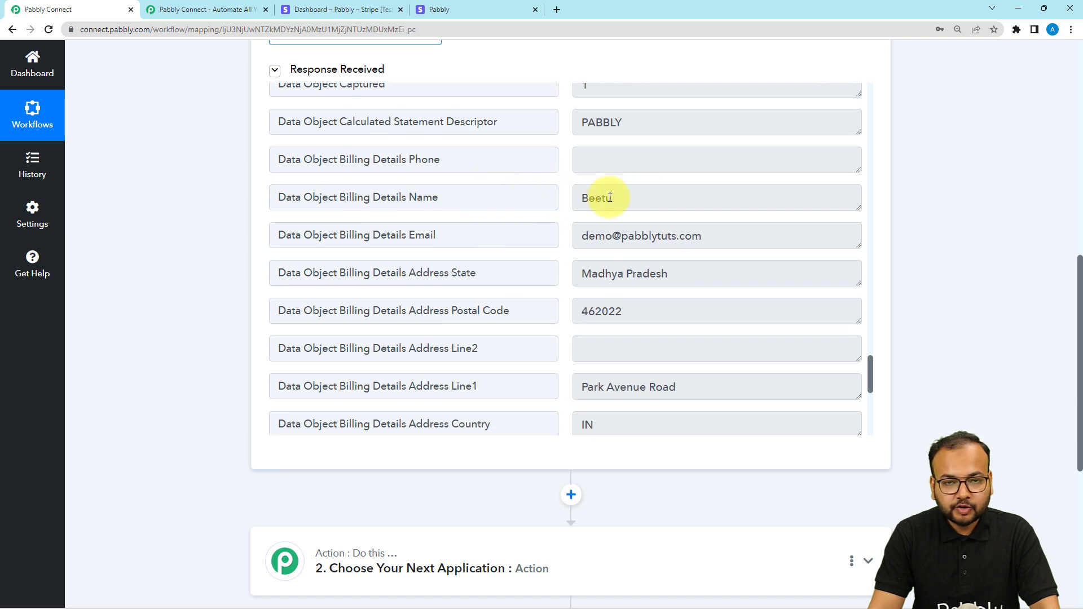
pyautogui.scroll(-4, 610, 197)
pyautogui.scroll(-3, 610, 198)
pyautogui.scroll(-2, 610, 197)
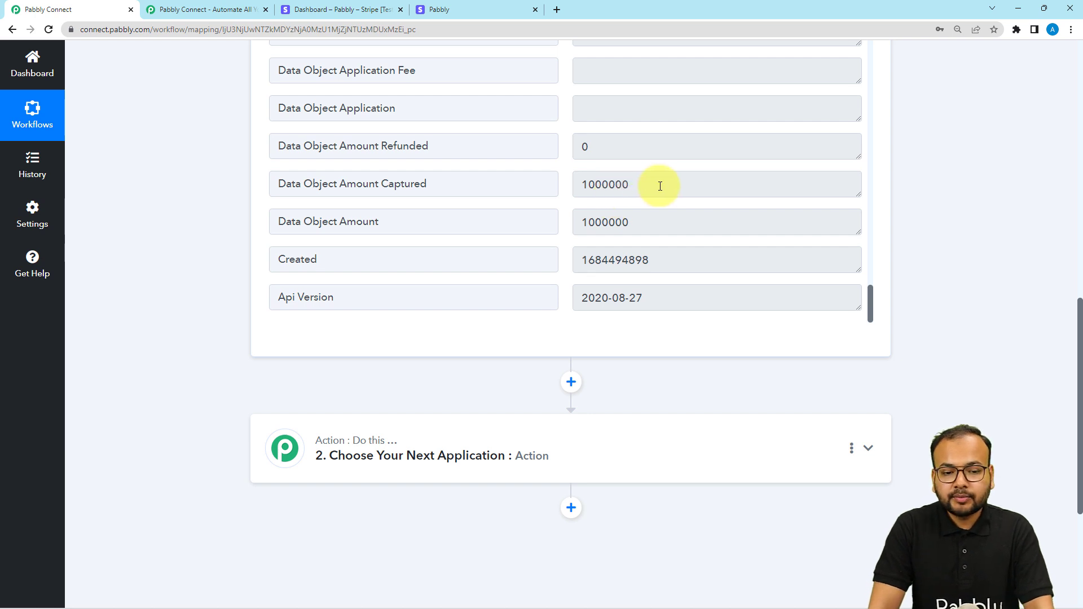
pyautogui.click(436, 8)
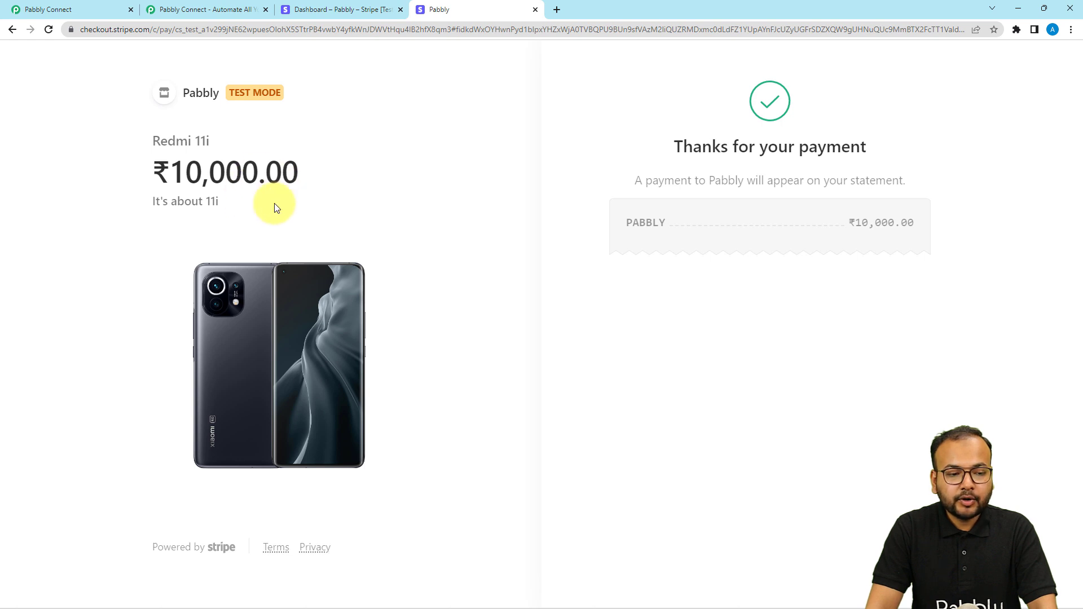
pyautogui.click(40, 7)
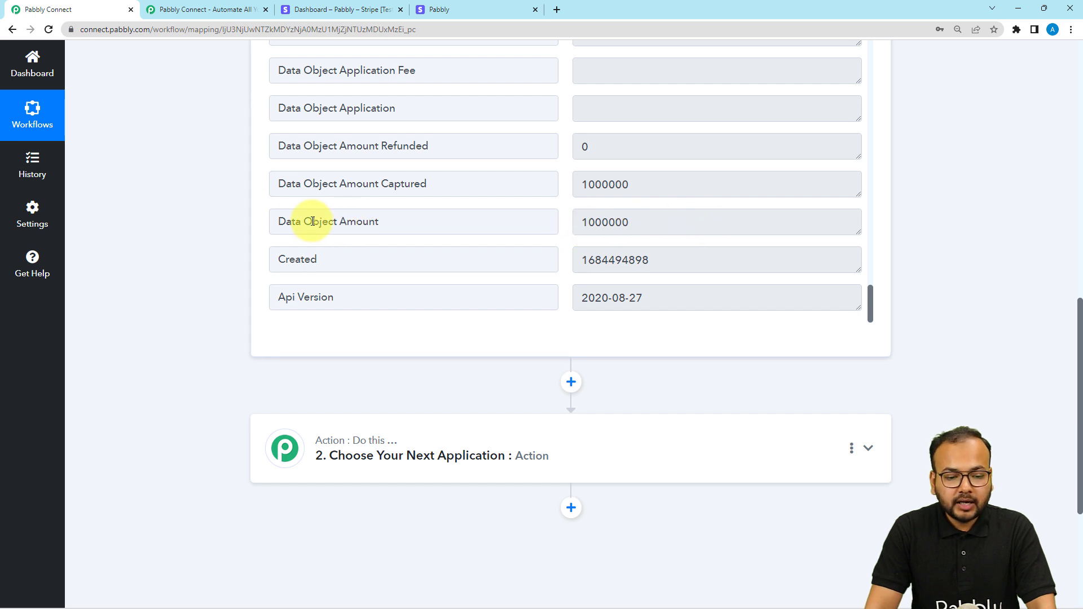
pyautogui.scroll(-4, 189, 228)
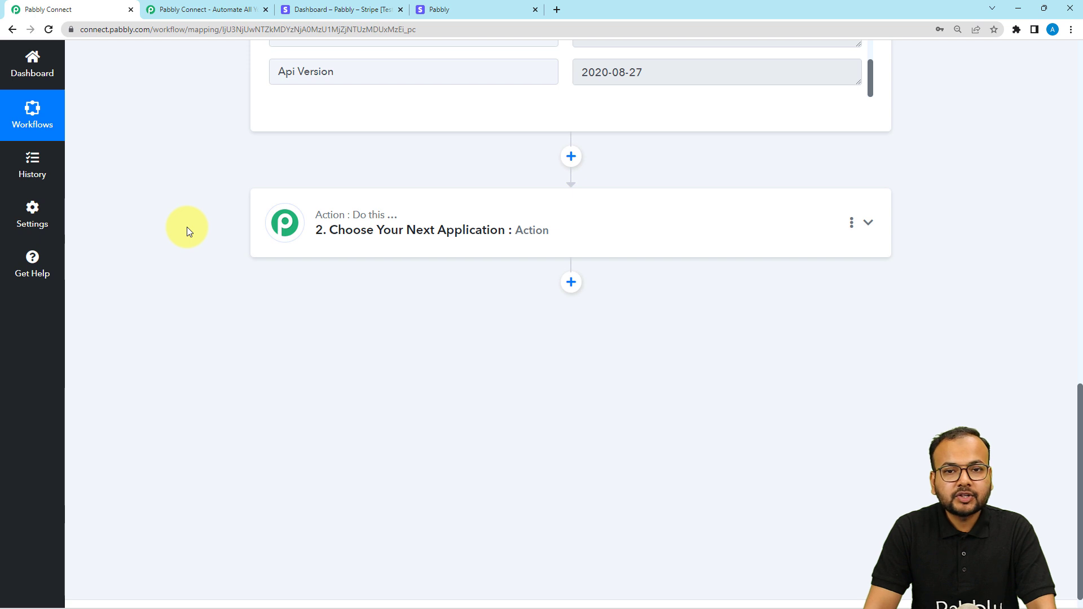
# Step: Make the action step a Number Formatter Perform Math Operation and connect it
pyautogui.click(367, 242)
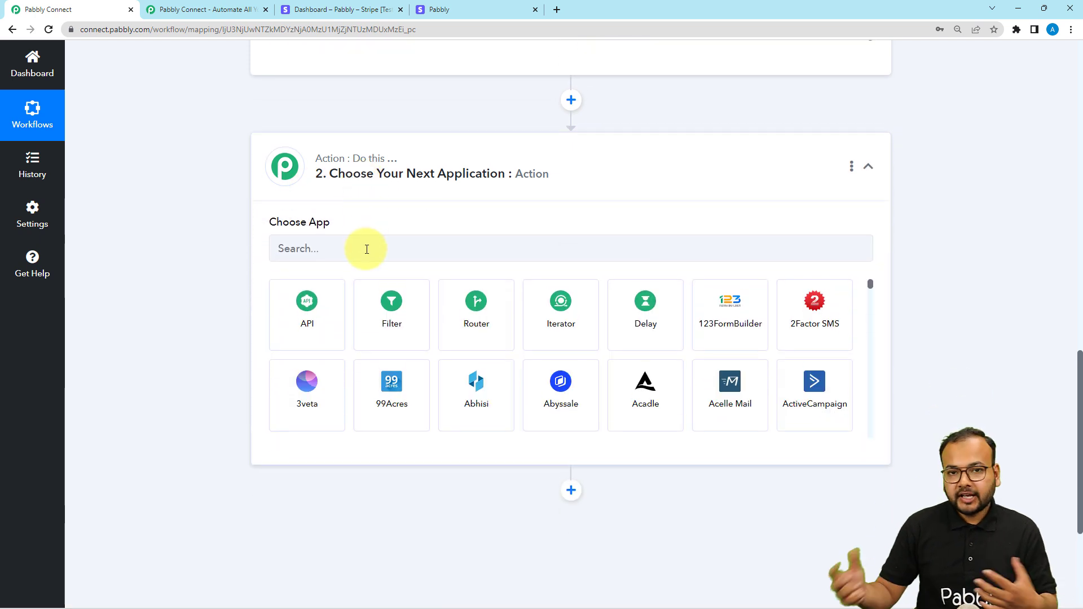
pyautogui.click(367, 250)
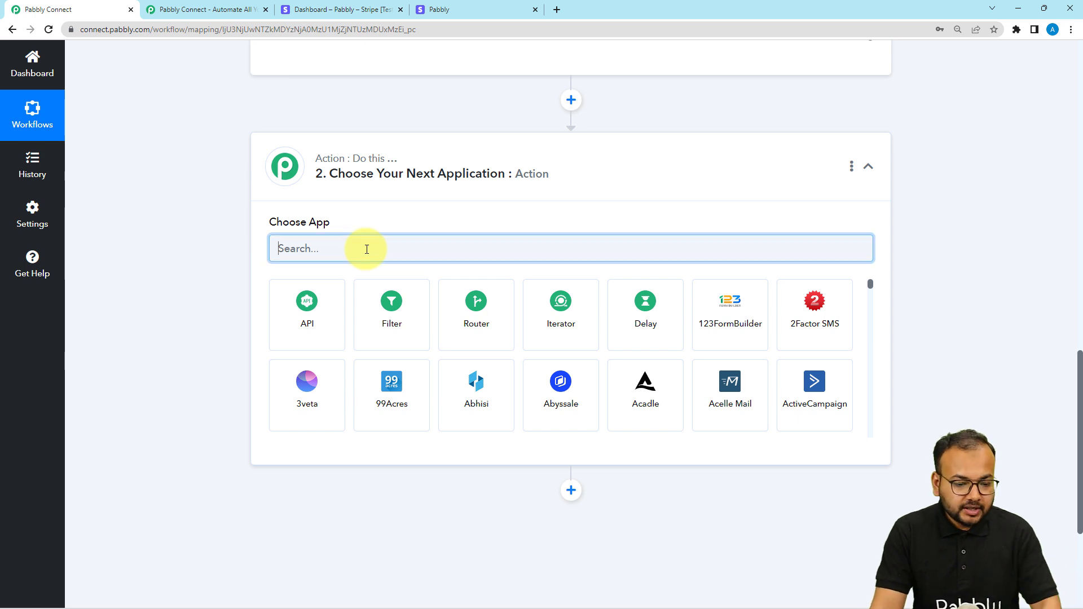
pyautogui.write('num')
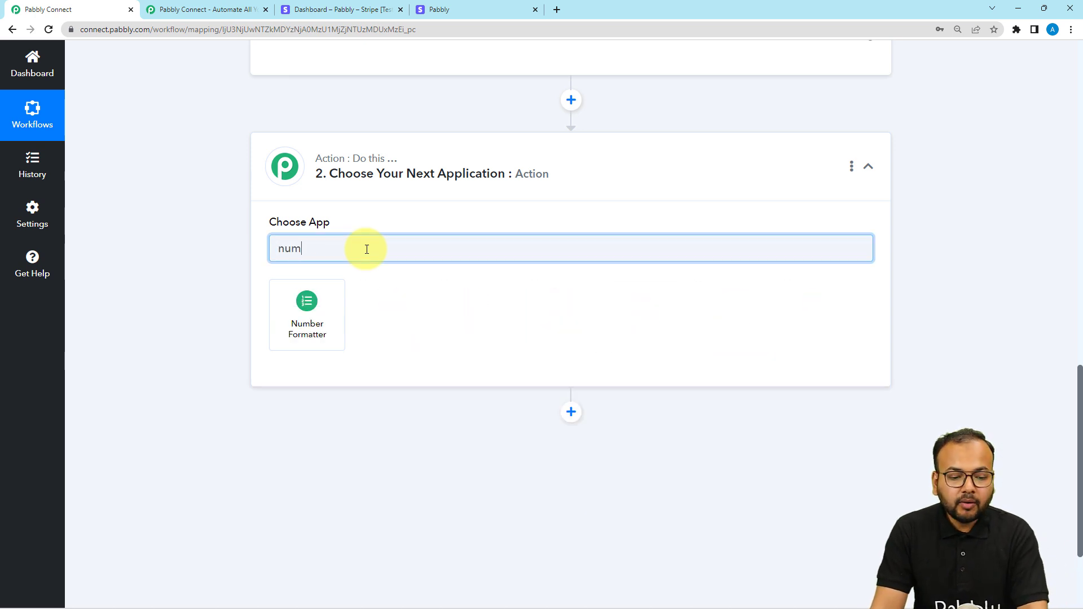
pyautogui.click(288, 339)
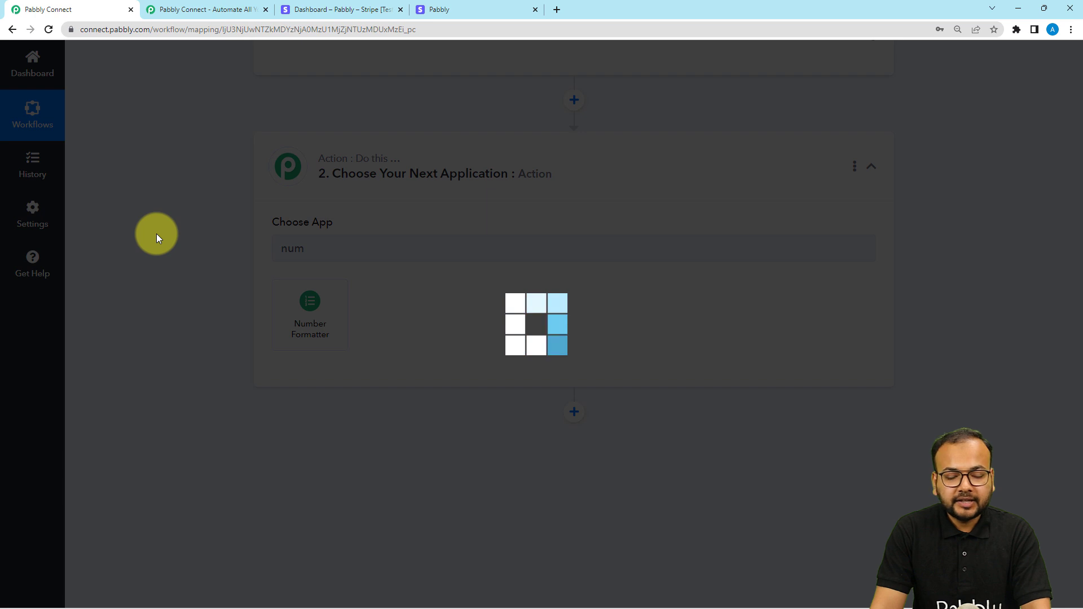
pyautogui.scroll(-1, 156, 234)
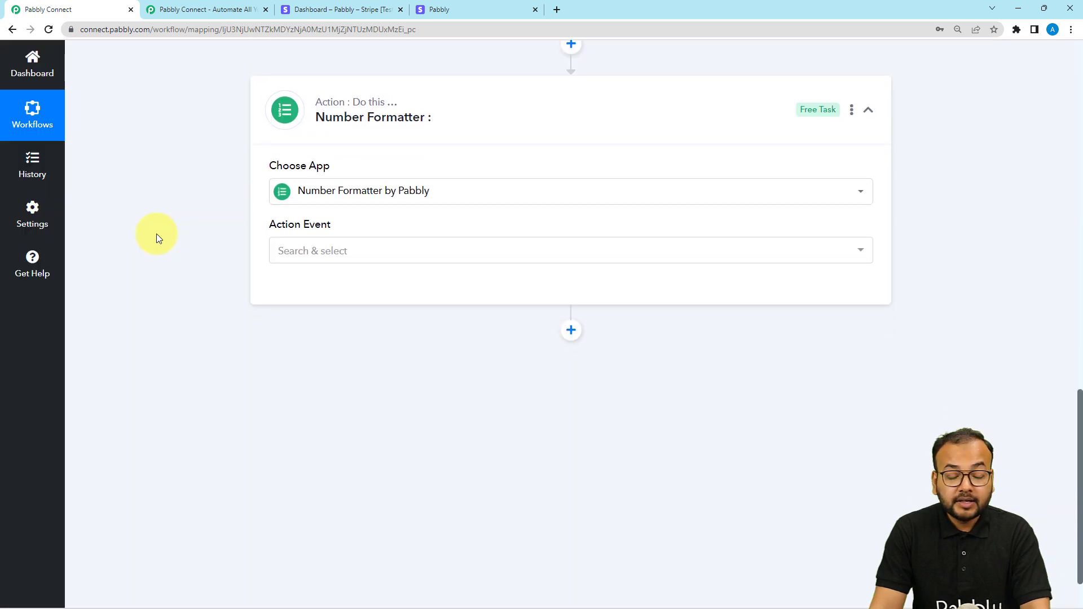
pyautogui.click(337, 257)
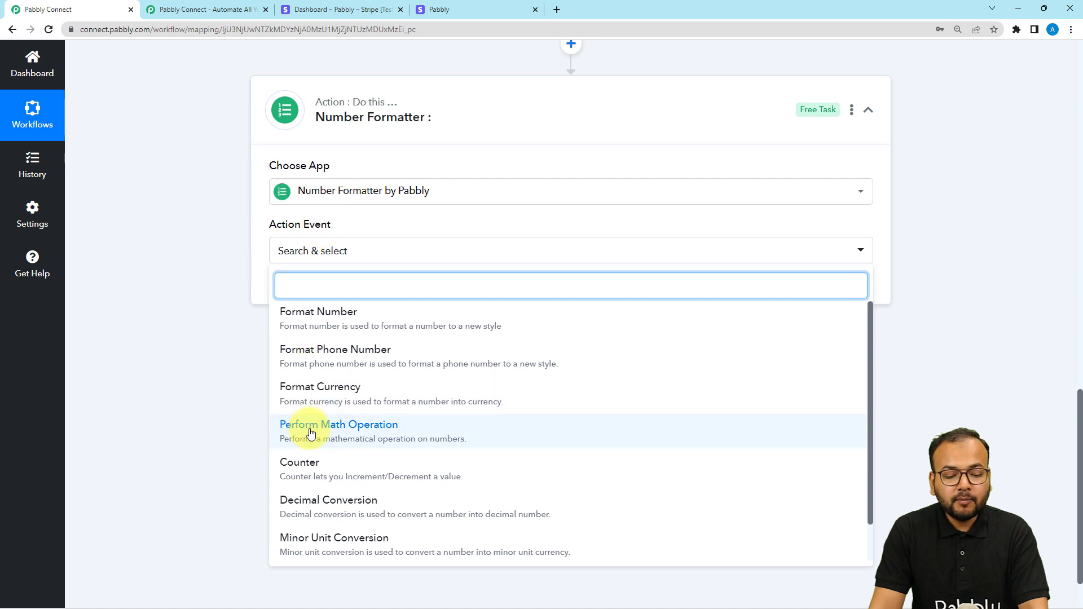
pyautogui.click(389, 427)
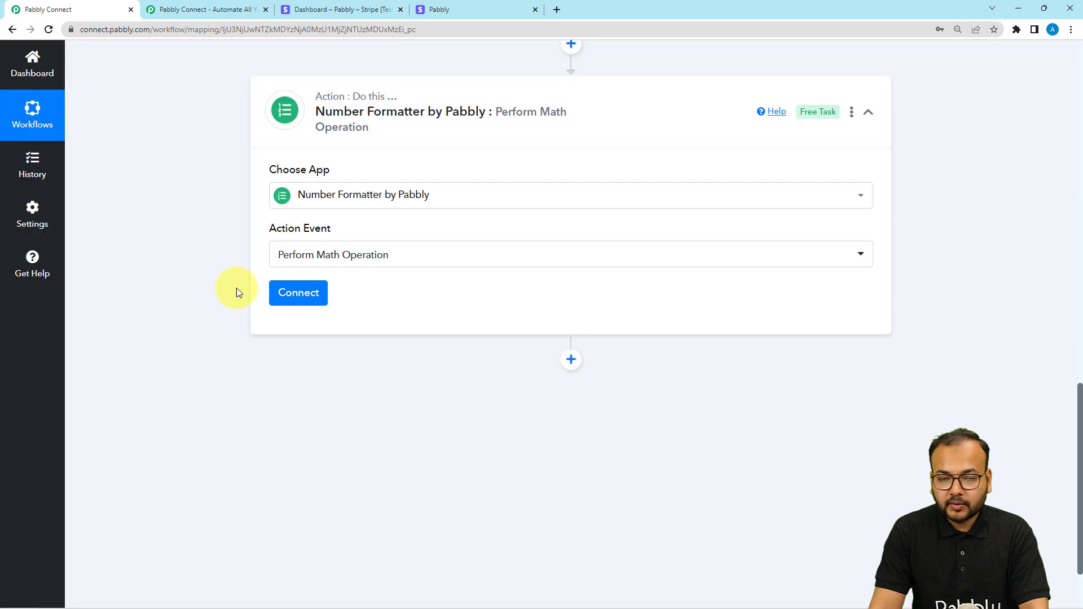
pyautogui.click(297, 304)
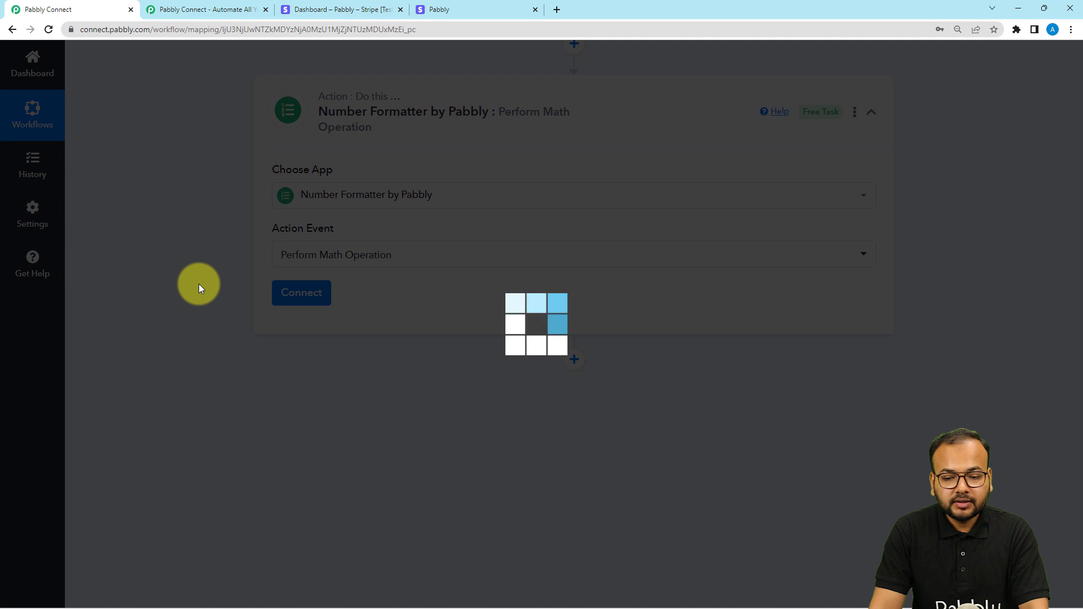
# Step: Review the Stripe charge's Data Object Amount value of 1000000
pyautogui.scroll(-2, 198, 288)
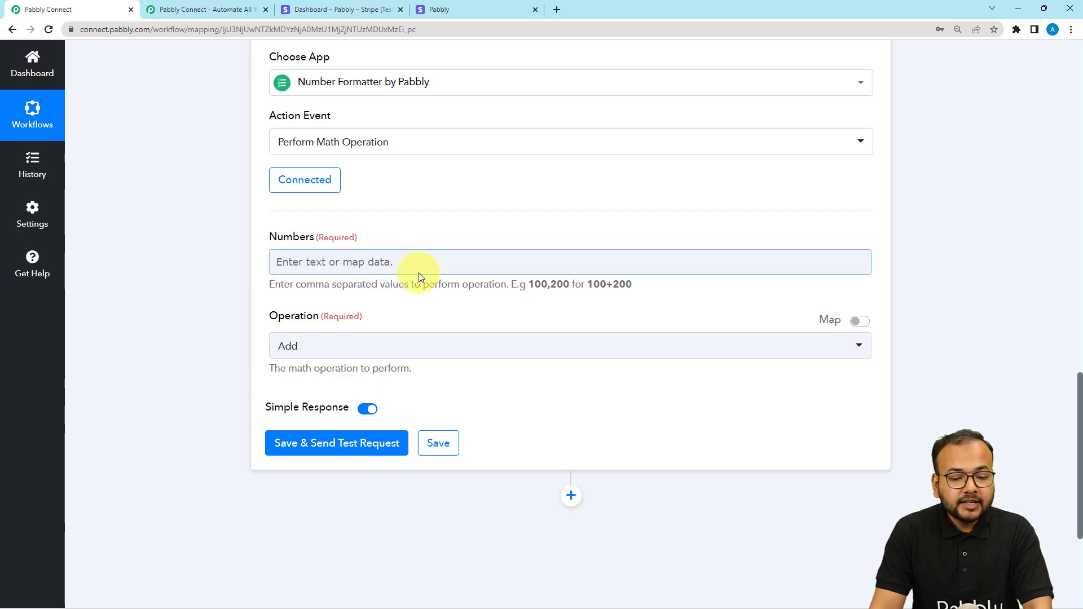
pyautogui.scroll(8, 419, 272)
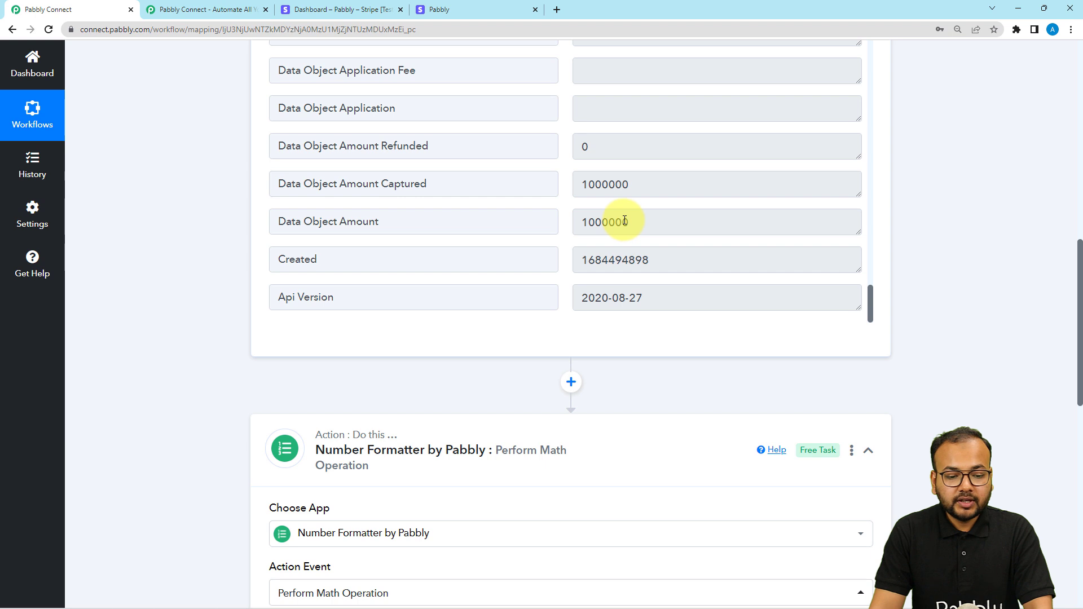
pyautogui.doubleClick(621, 222)
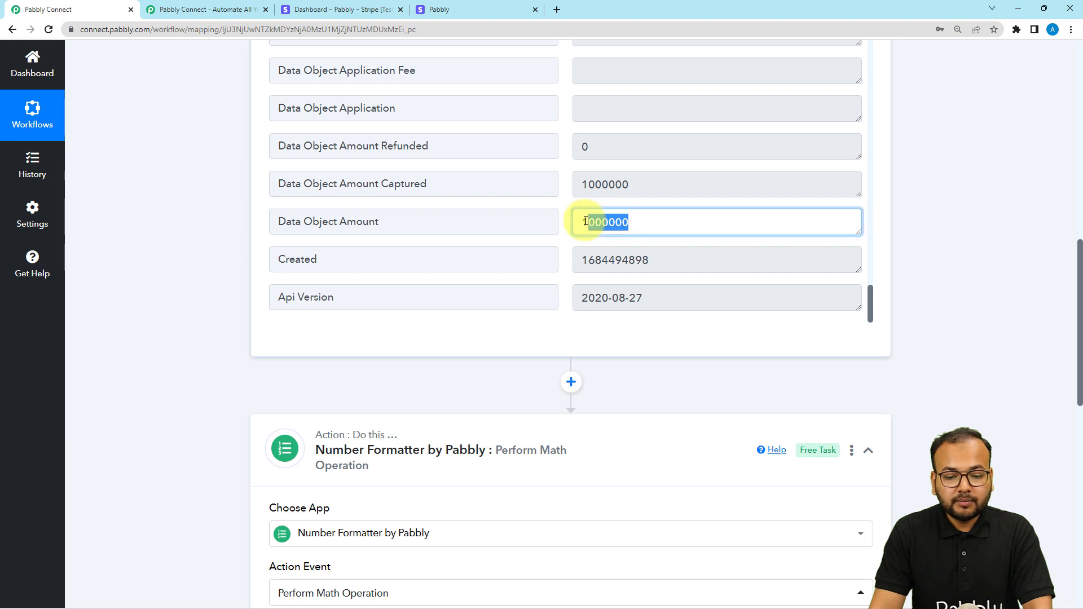
pyautogui.click(378, 222)
pyautogui.moveTo(378, 222); pyautogui.dragTo(343, 223)
pyautogui.click(184, 276)
pyautogui.scroll(-6, 184, 276)
pyautogui.scroll(-3, 191, 299)
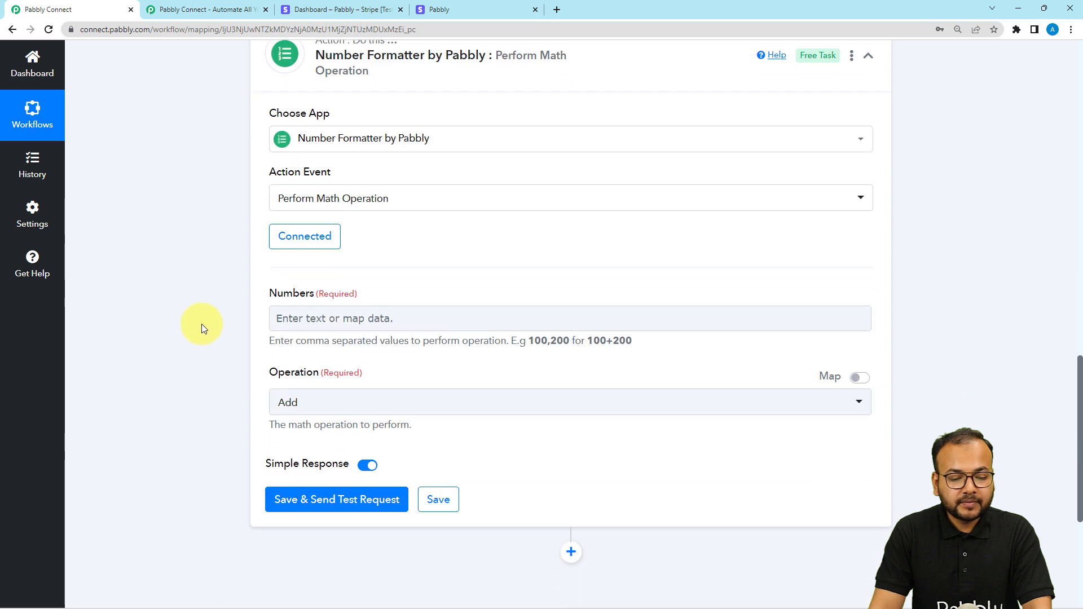
# Step: Map Data Object Amount into the Numbers field and append 100 after it
pyautogui.click(314, 208)
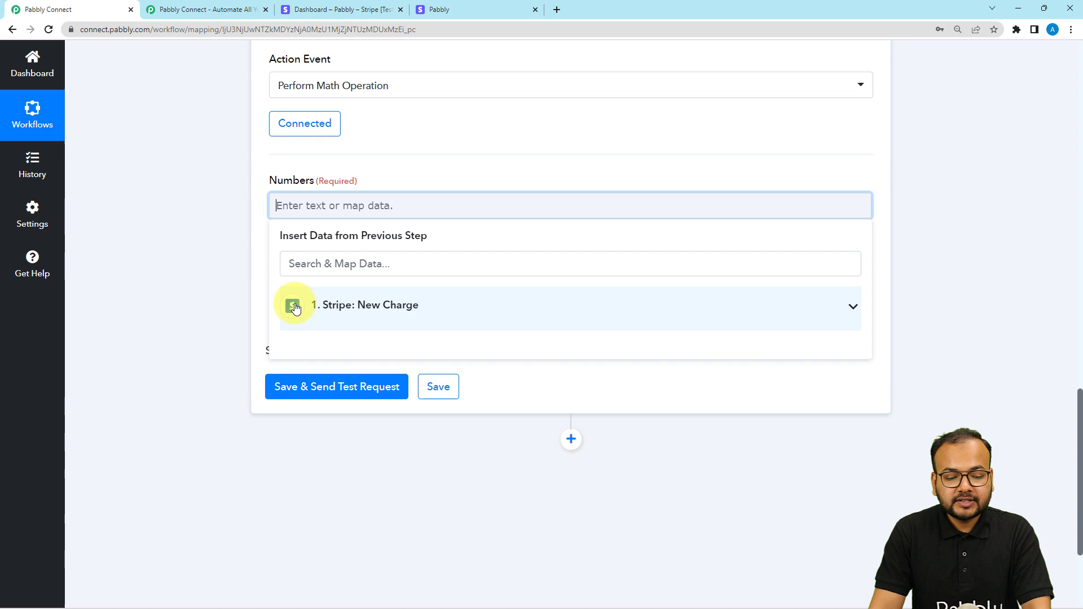
pyautogui.click(335, 320)
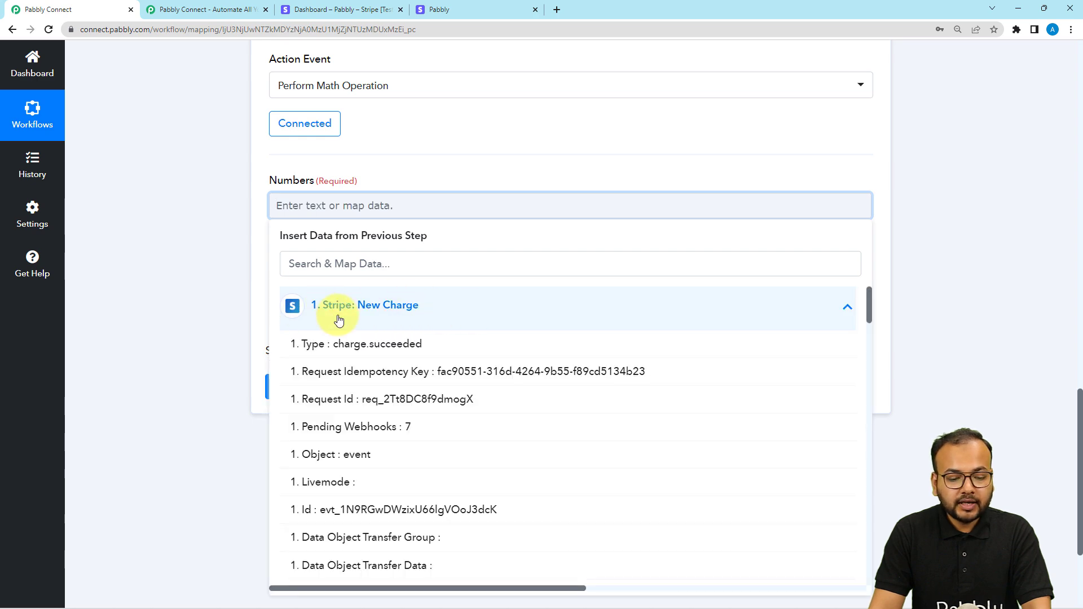
pyautogui.scroll(-7, 367, 405)
pyautogui.scroll(-20, 371, 410)
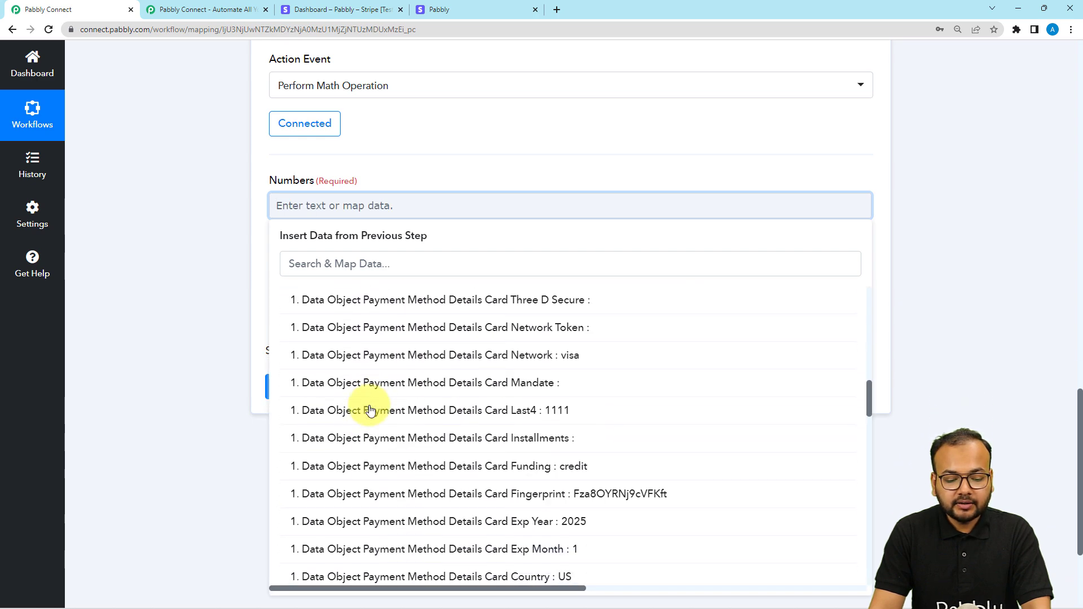
pyautogui.scroll(-10, 370, 410)
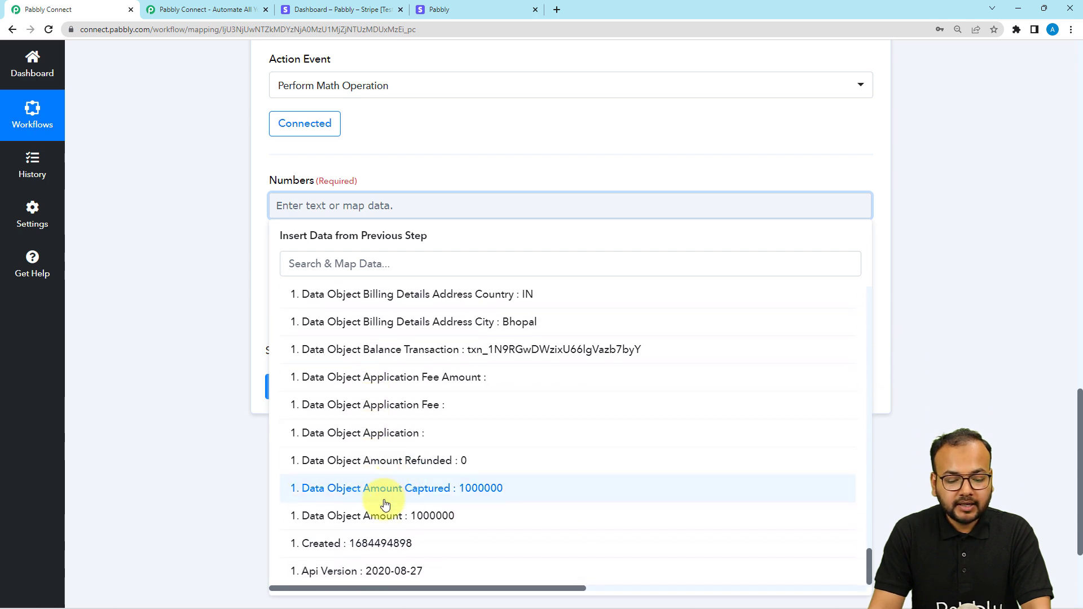
pyautogui.click(429, 521)
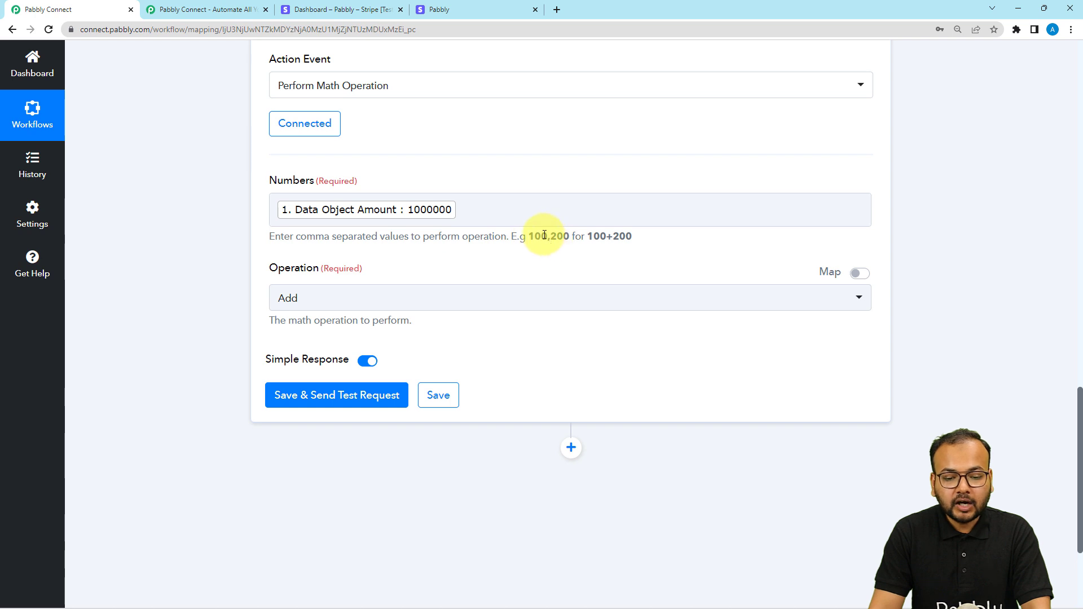
pyautogui.moveTo(528, 236); pyautogui.dragTo(571, 236)
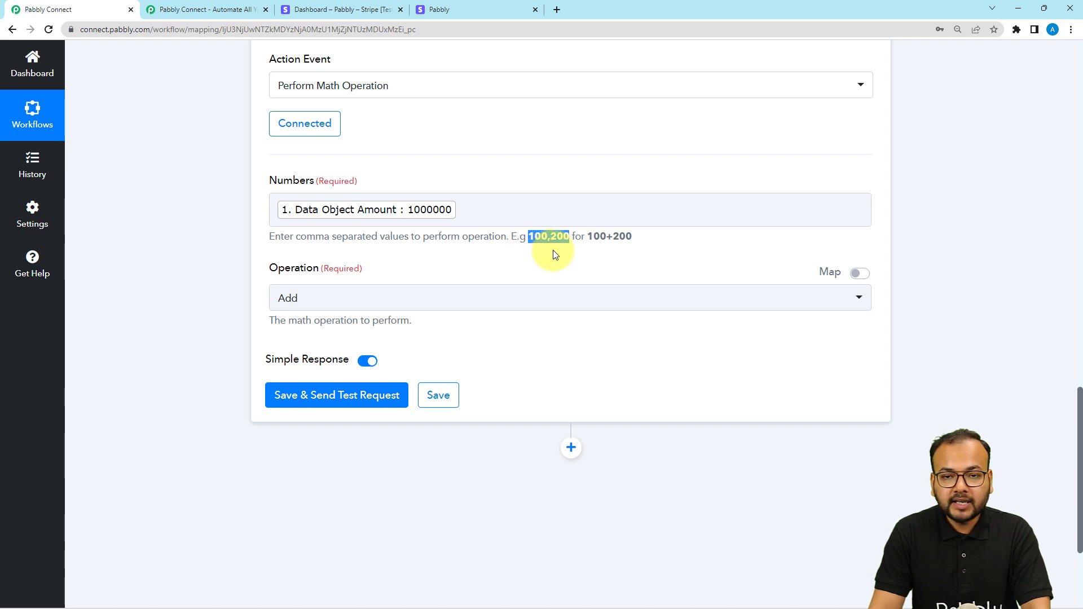
pyautogui.click(469, 217)
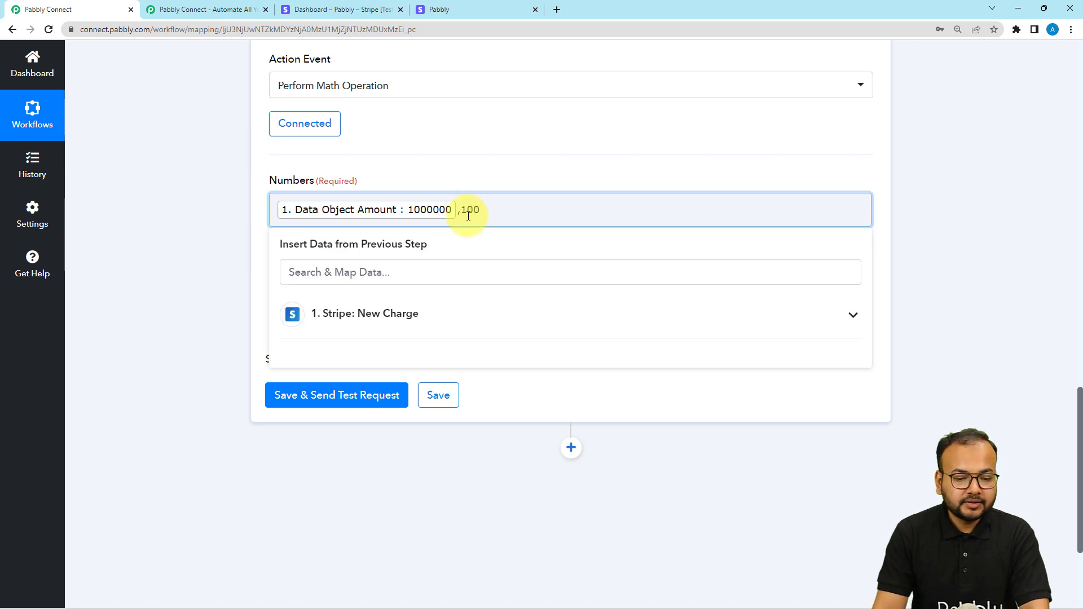
pyautogui.click(228, 233)
pyautogui.click(438, 220)
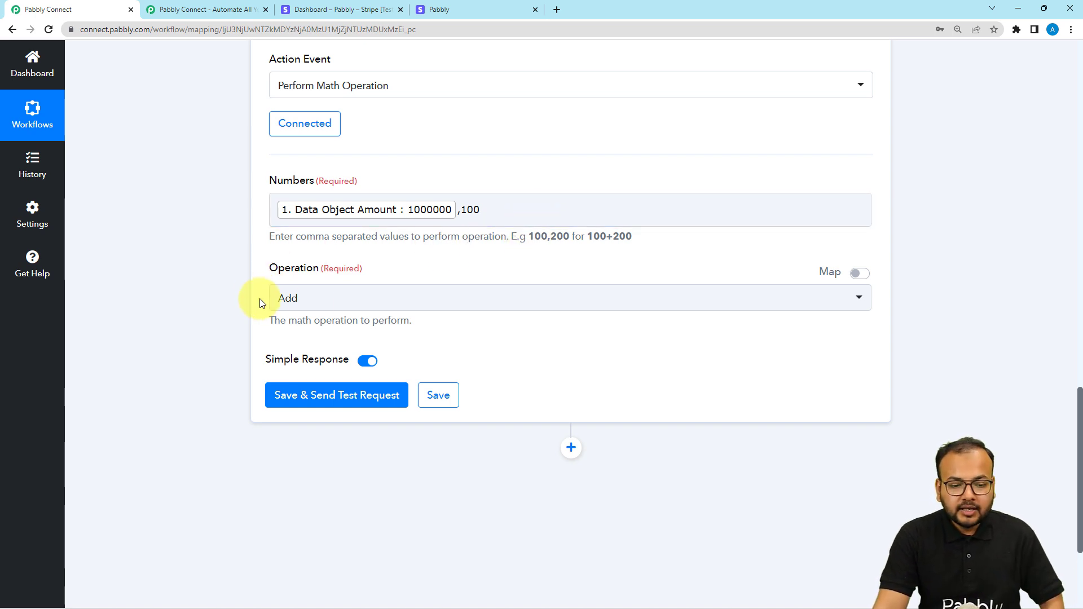
# Step: Set the math operation to Divide, save and test, confirming a Result of 10000
pyautogui.click(319, 305)
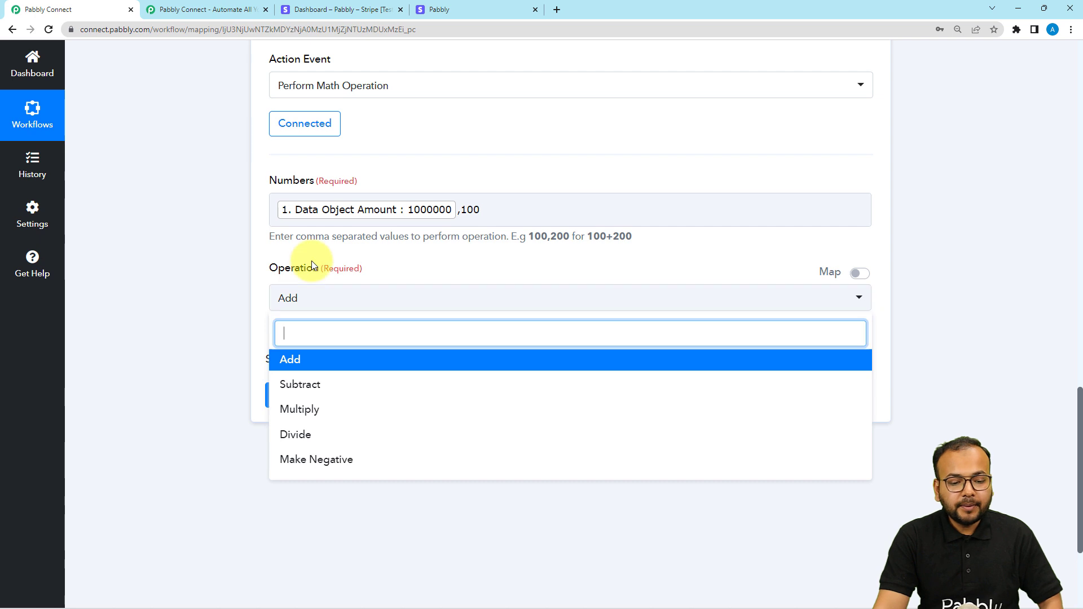
pyautogui.click(304, 436)
pyautogui.click(295, 404)
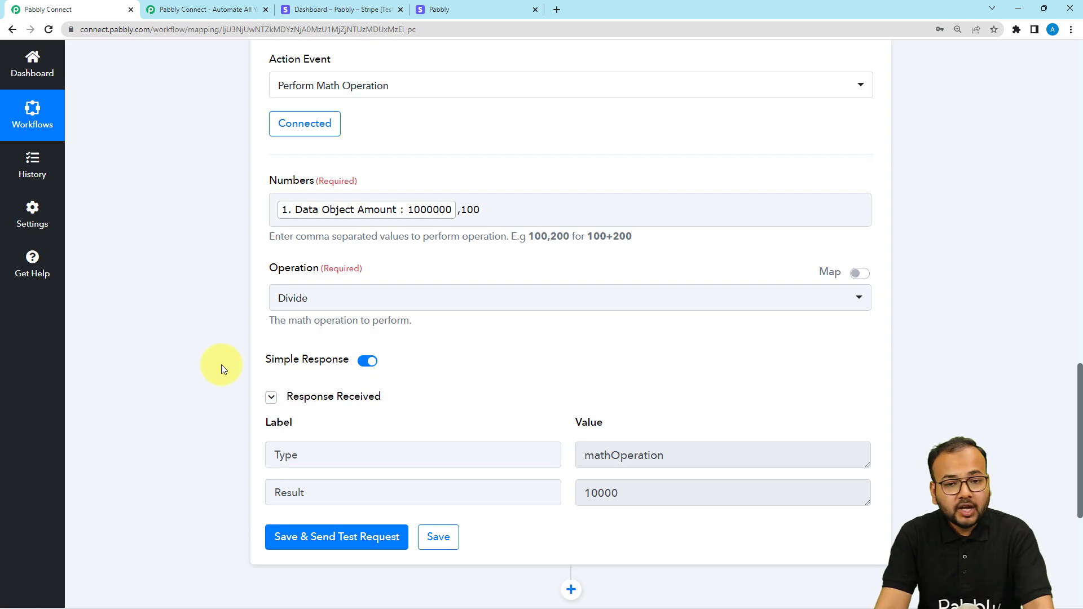
pyautogui.scroll(-4, 221, 365)
pyautogui.doubleClick(309, 274)
pyautogui.moveTo(632, 269); pyautogui.dragTo(556, 275)
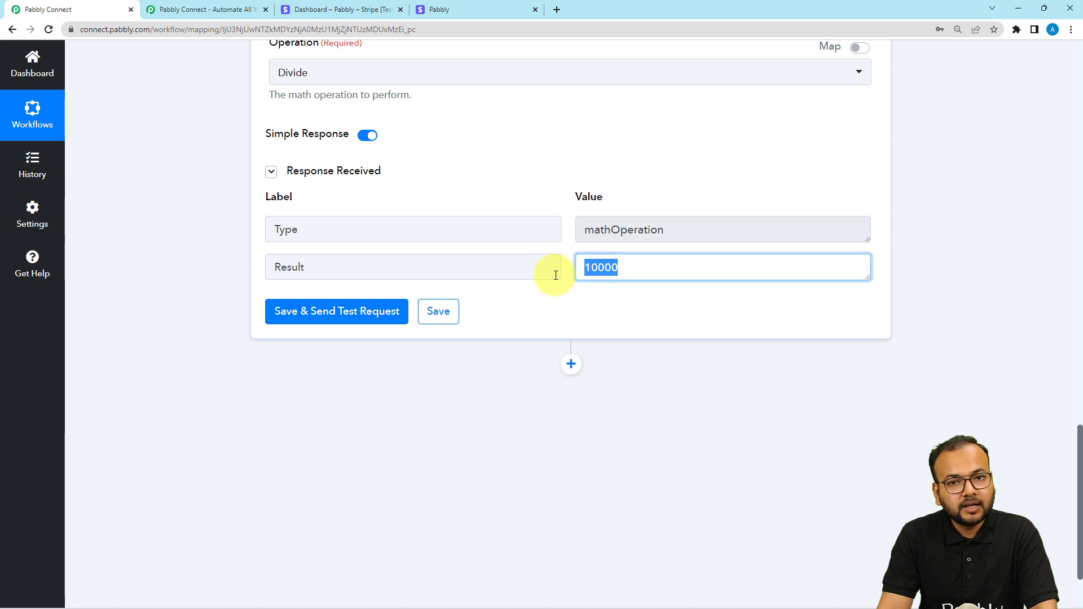
pyautogui.scroll(-2, 217, 225)
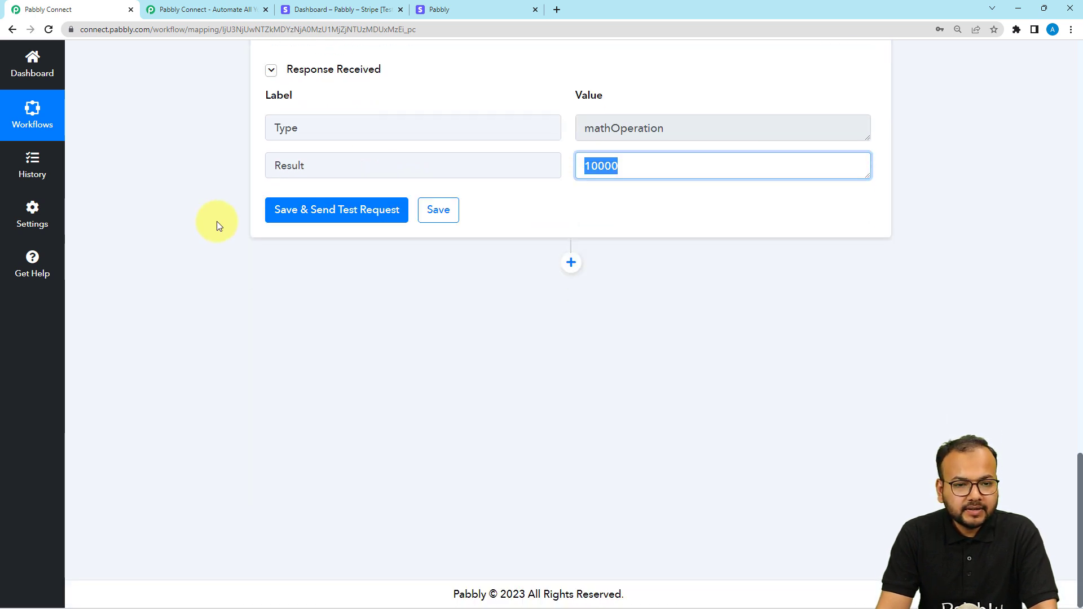
# Step: Add a Gmail action step with the Send Email event and start connecting an account
pyautogui.click(571, 264)
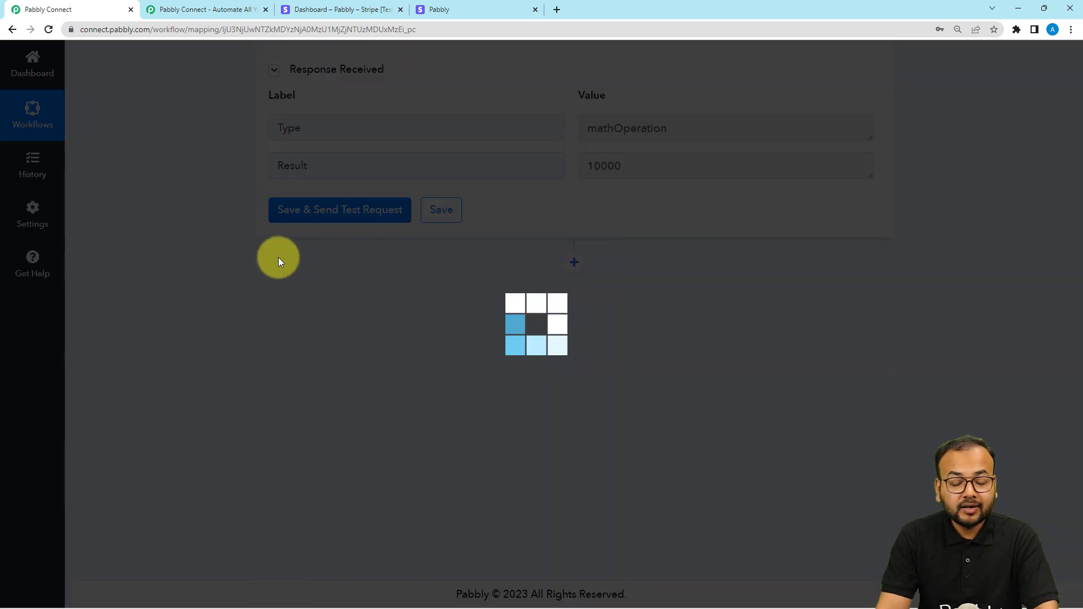
pyautogui.scroll(-2, 267, 258)
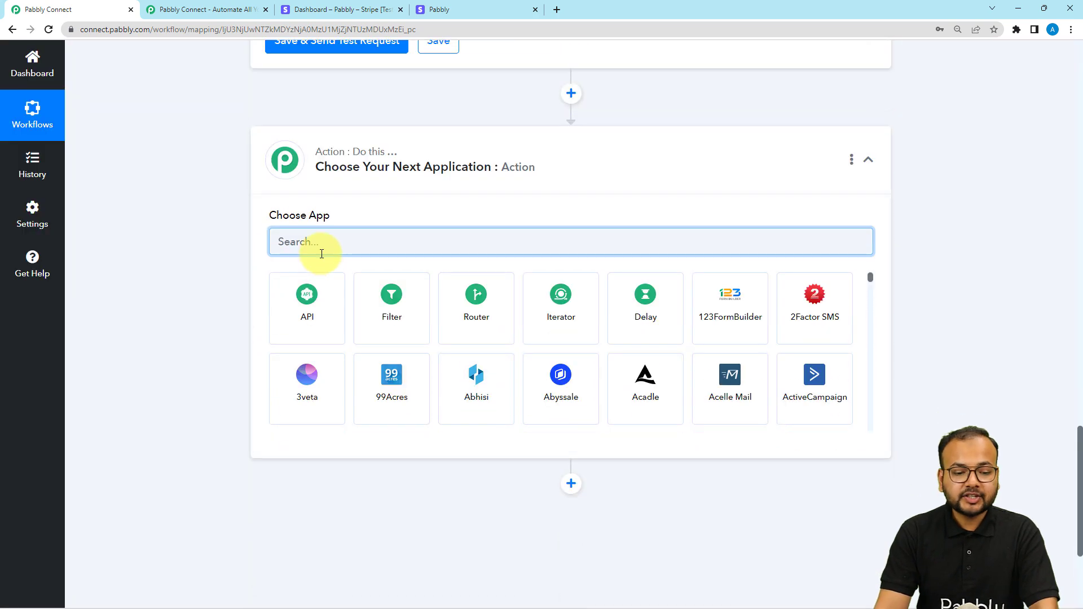
pyautogui.write('gmail')
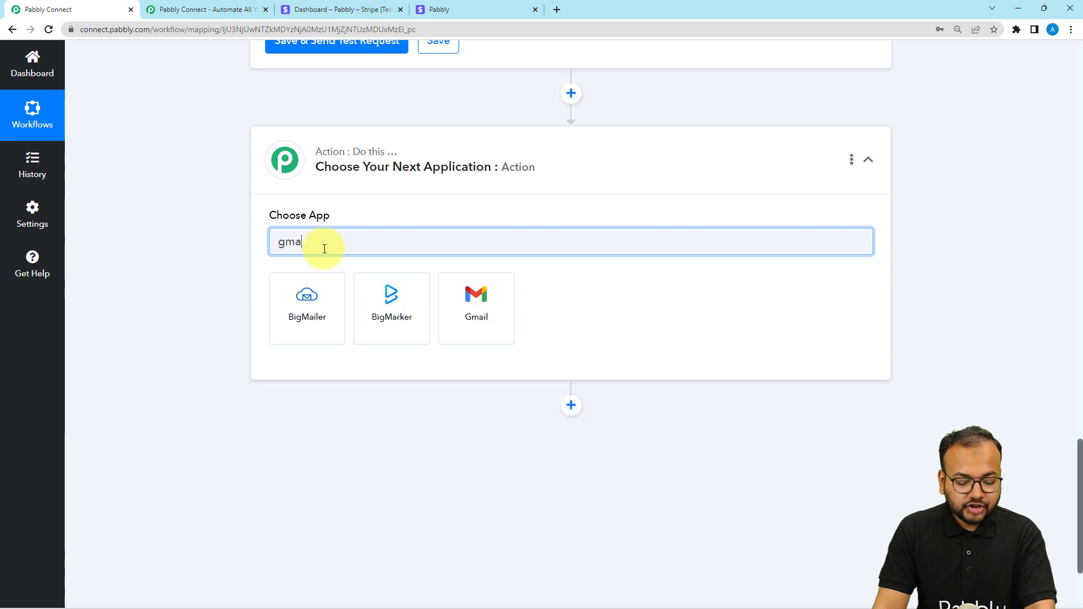
pyautogui.click(364, 300)
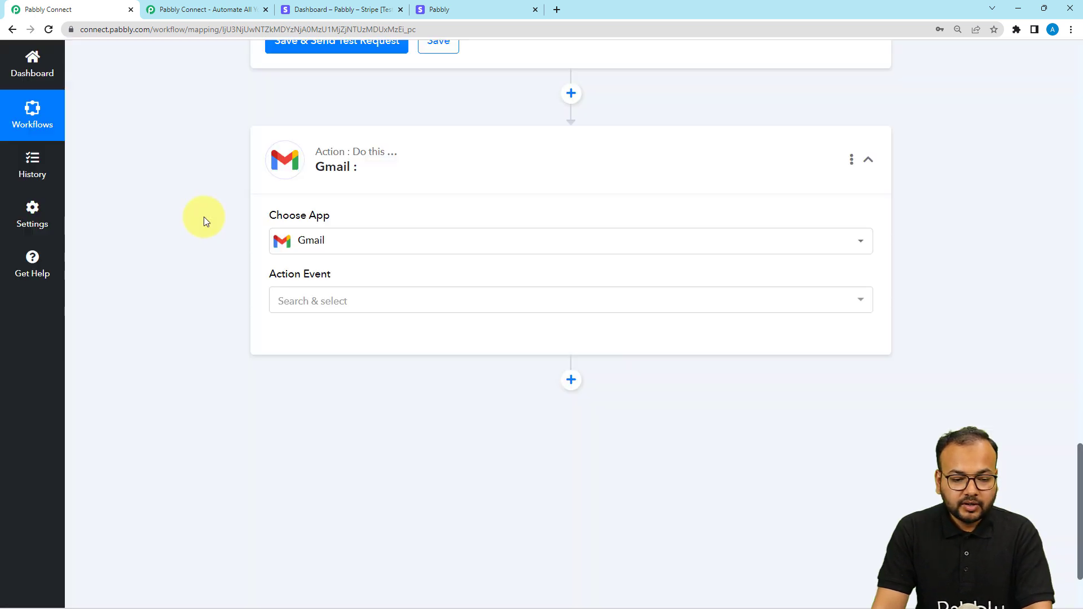
pyautogui.scroll(-2, 204, 217)
pyautogui.click(300, 183)
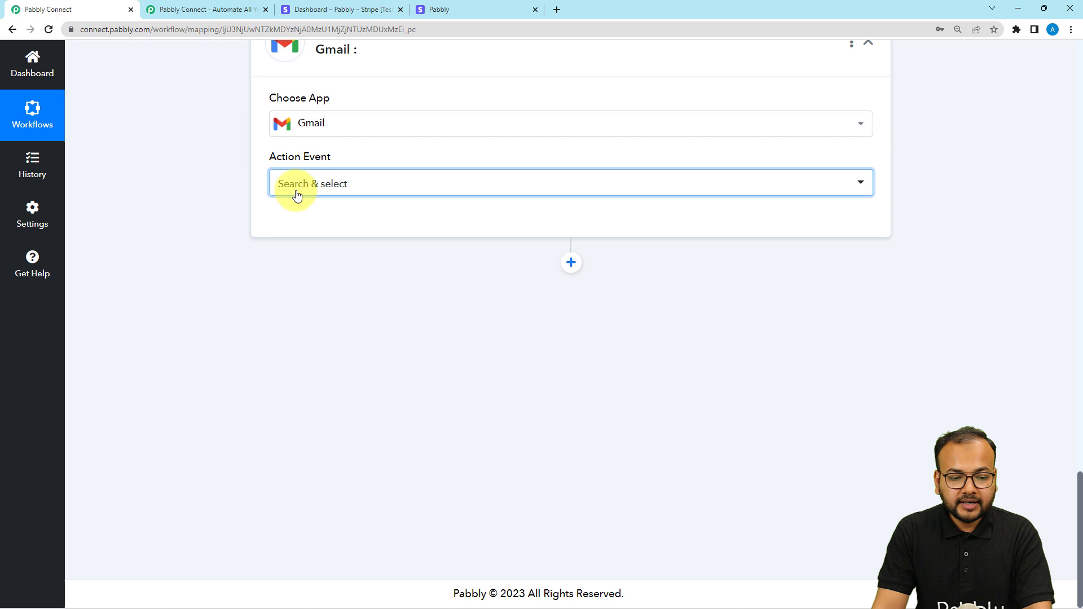
pyautogui.click(303, 257)
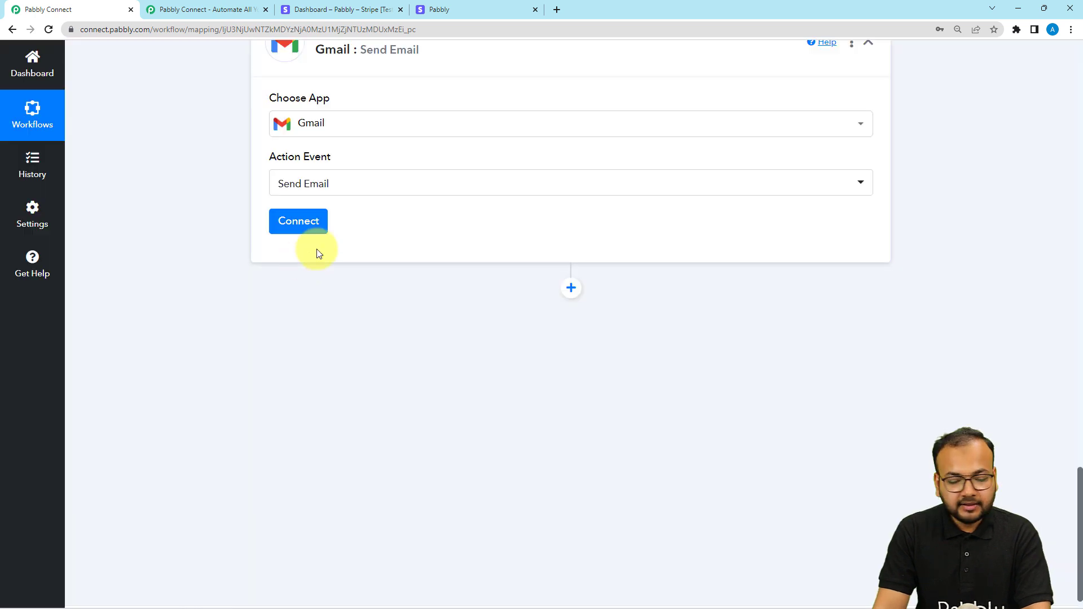
pyautogui.click(312, 232)
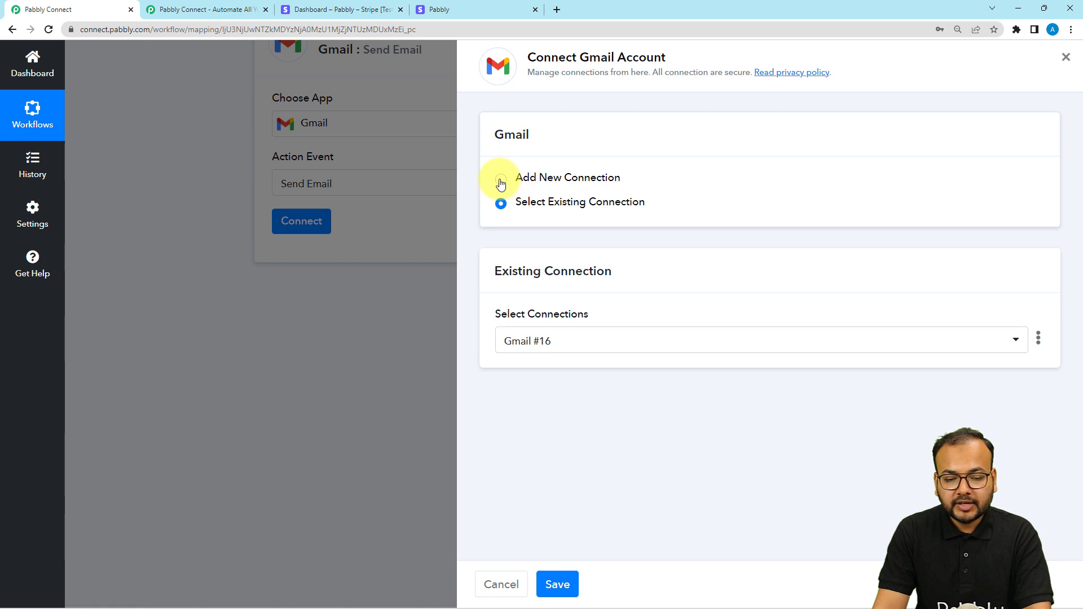
# Step: Create a new Gmail connection by signing into the Google account and granting Pabbly access
pyautogui.click(501, 181)
pyautogui.click(538, 334)
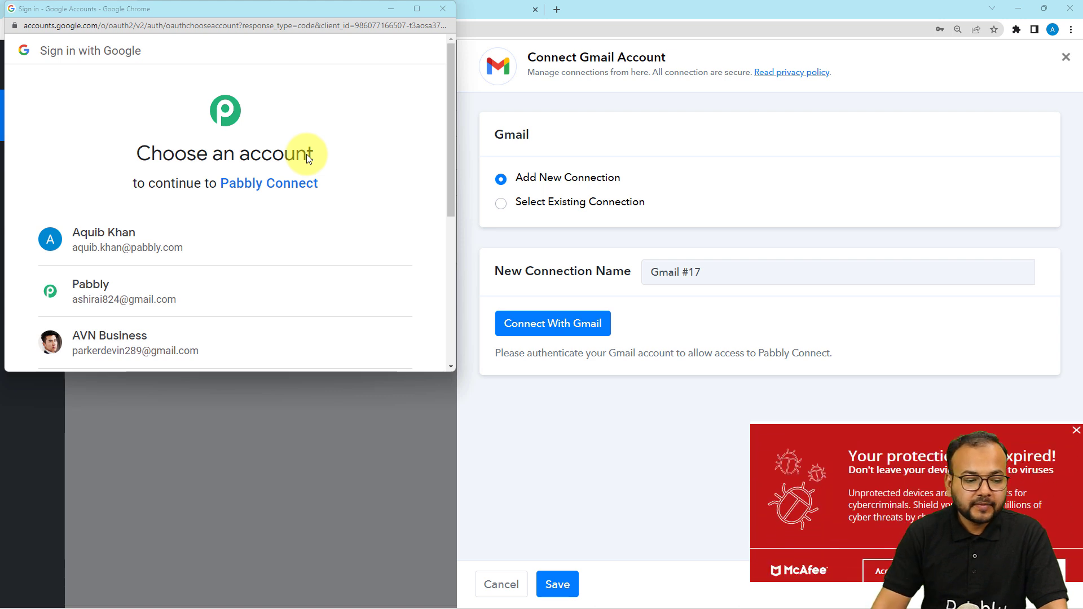
pyautogui.click(131, 309)
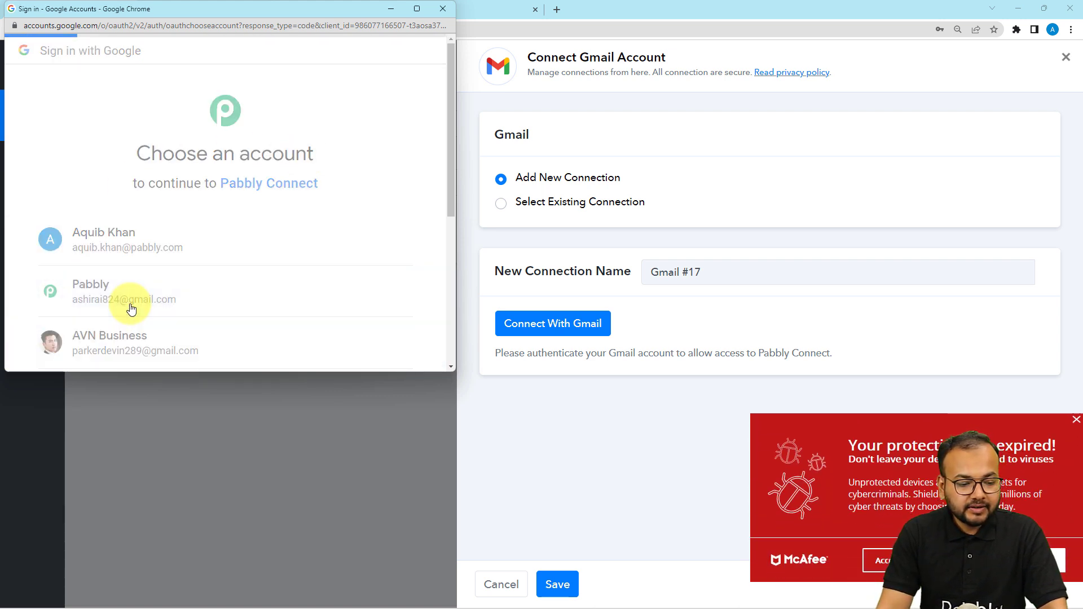
pyautogui.click(1076, 419)
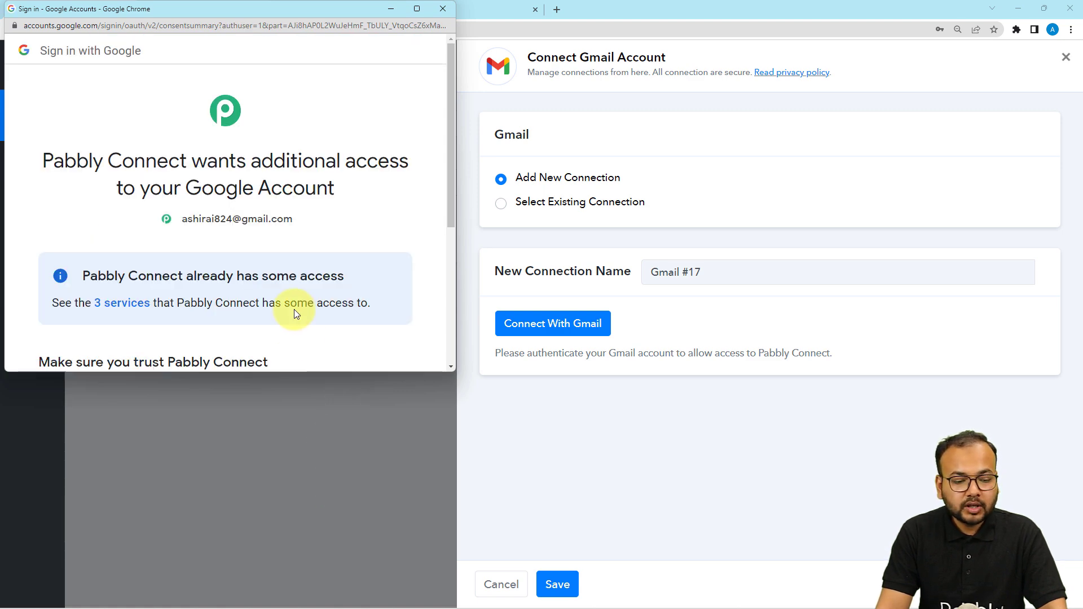
pyautogui.scroll(-4, 299, 335)
pyautogui.click(313, 295)
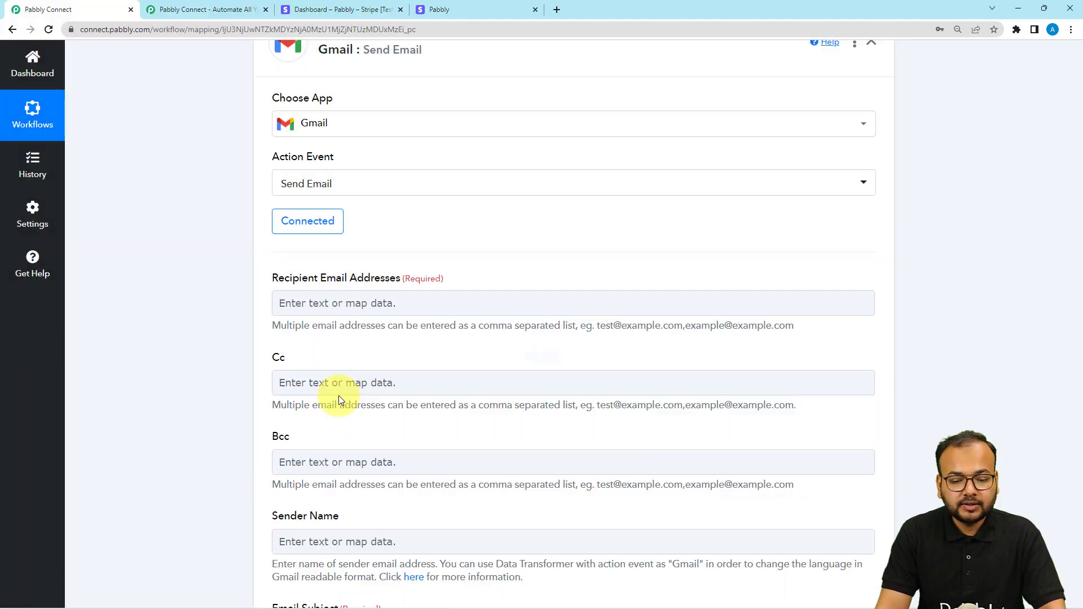
# Step: Select the Recipient Email Addresses field and find Billing Details Email in the Stripe charge data
pyautogui.scroll(-2, 185, 301)
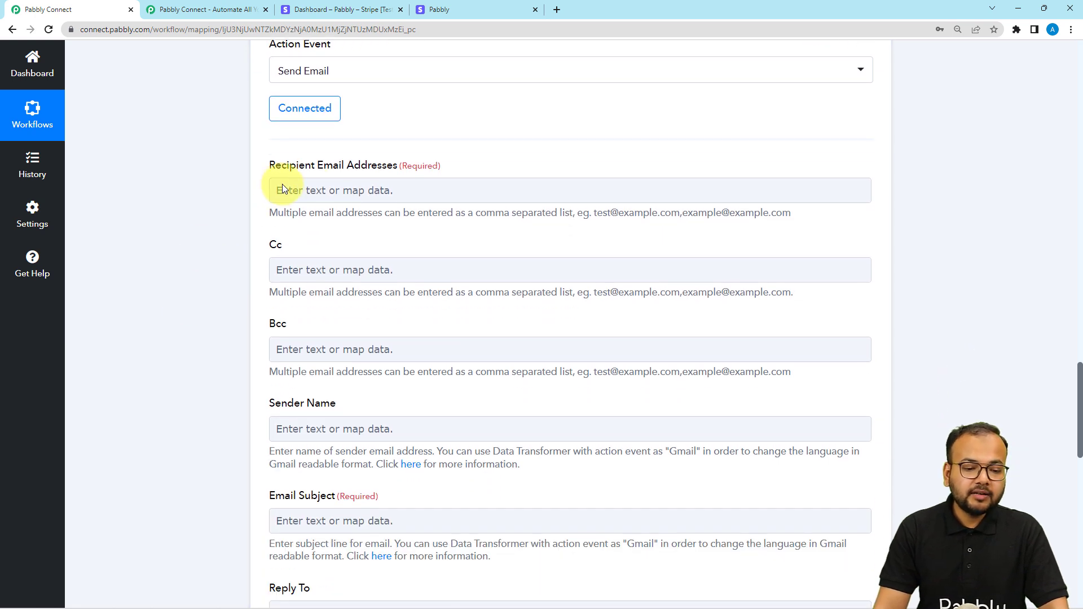
pyautogui.click(344, 195)
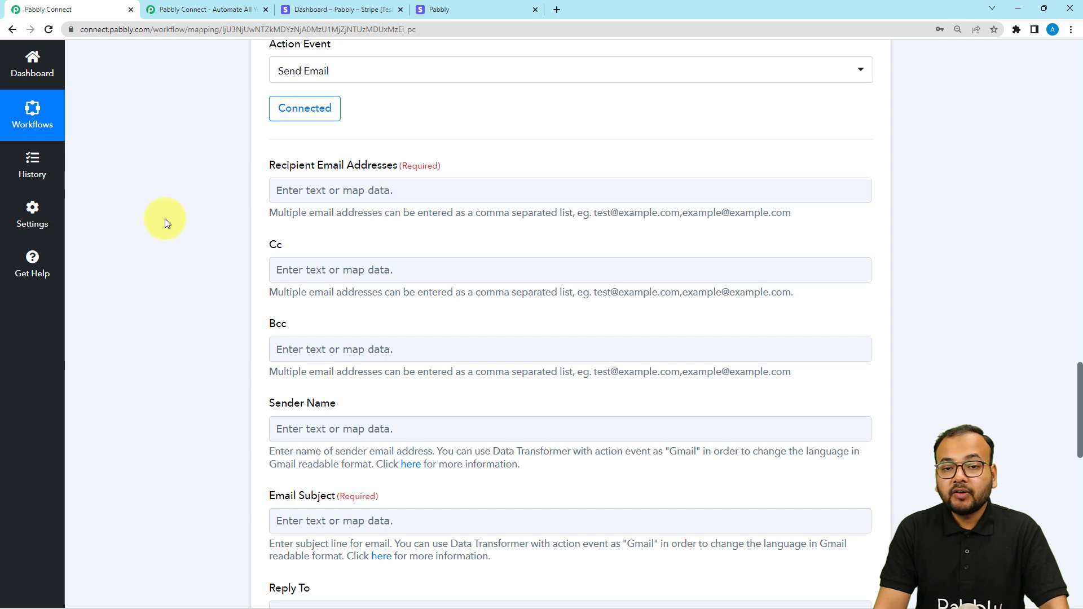
pyautogui.scroll(3, 170, 228)
pyautogui.scroll(15, 171, 231)
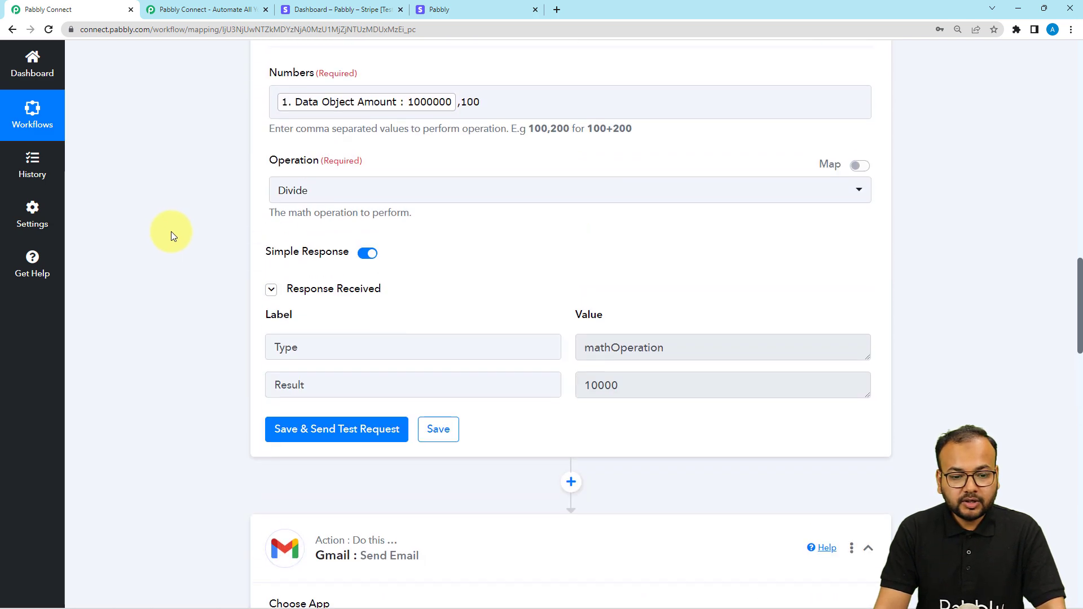
pyautogui.scroll(6, 171, 231)
pyautogui.scroll(10, 291, 235)
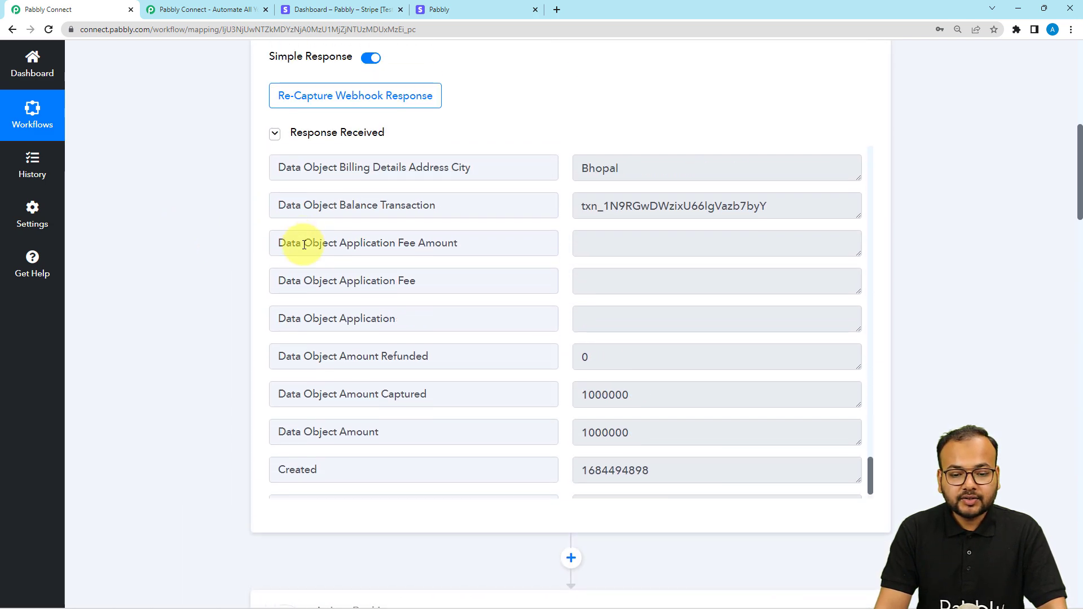
pyautogui.scroll(1, 423, 316)
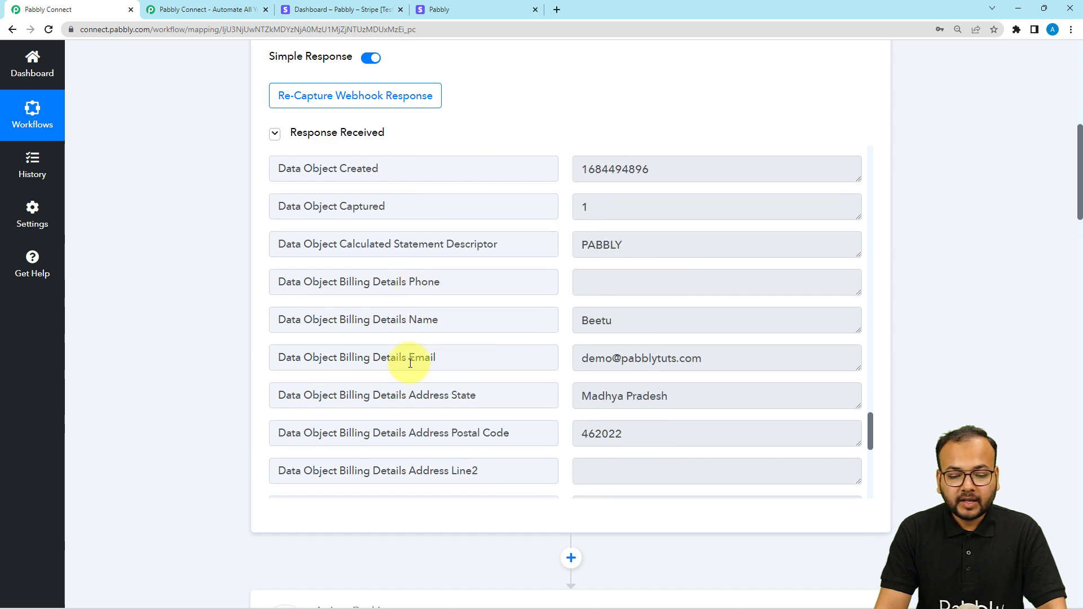
pyautogui.moveTo(415, 362); pyautogui.dragTo(436, 362)
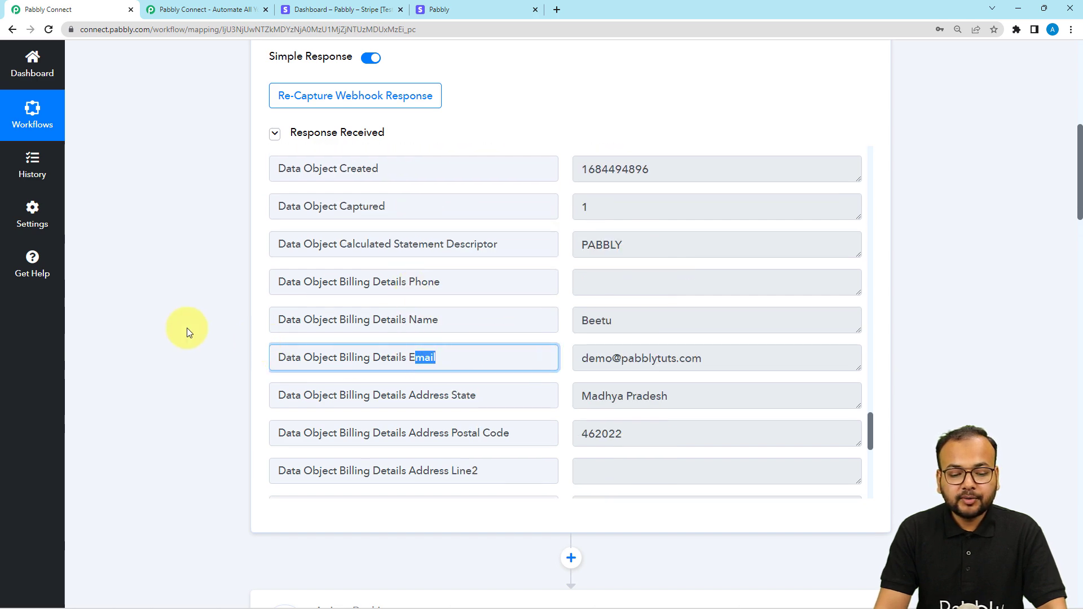
pyautogui.scroll(-15, 186, 329)
pyautogui.scroll(-8, 185, 328)
# Step: Map the recipient to the Stripe New Charge field Data Object Billing Details Email
pyautogui.click(350, 246)
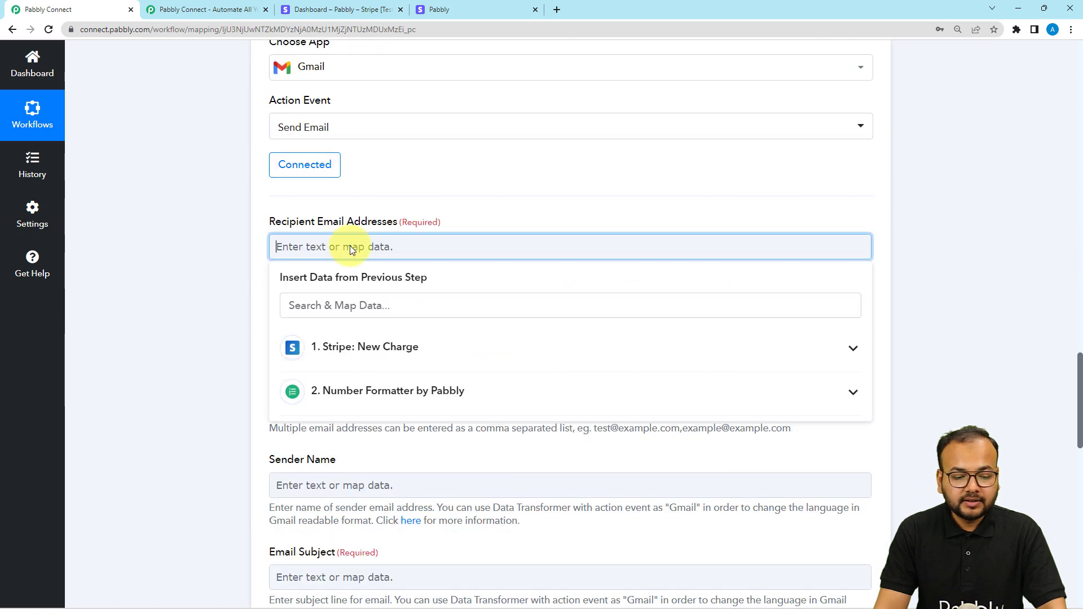
pyautogui.click(325, 346)
pyautogui.scroll(-10, 416, 497)
pyautogui.scroll(-10, 416, 497)
pyautogui.scroll(-10, 416, 496)
pyautogui.scroll(-3, 416, 496)
pyautogui.click(392, 352)
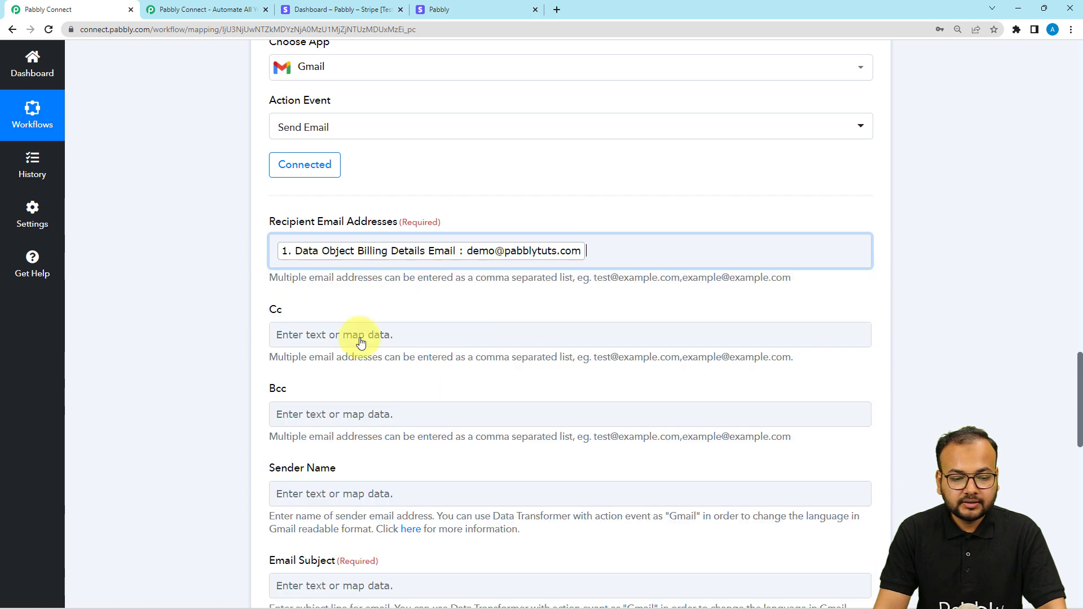
pyautogui.click(232, 280)
pyautogui.scroll(-3, 231, 280)
pyautogui.scroll(-3, 232, 280)
pyautogui.scroll(-4, 207, 161)
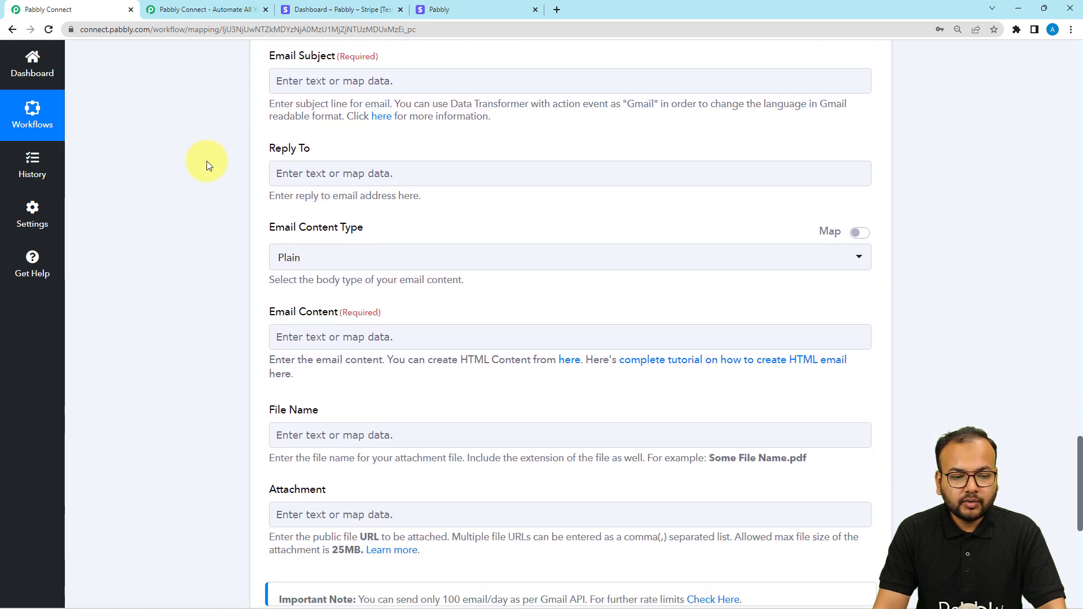
pyautogui.scroll(1, 207, 164)
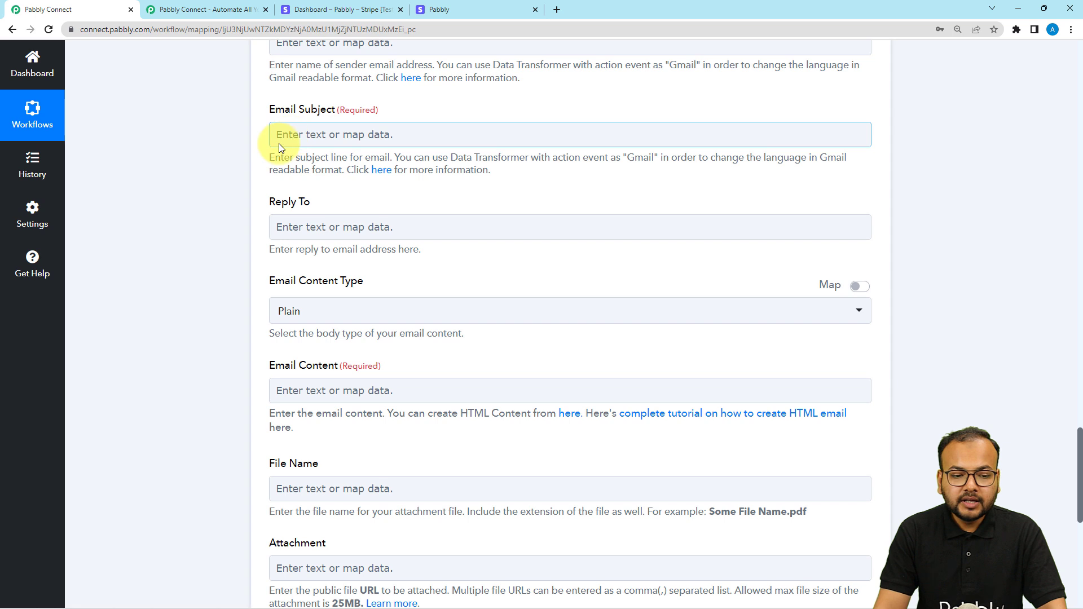
# Step: Begin the Email Subject with the text 'Thank you for your pay'
pyautogui.click(342, 133)
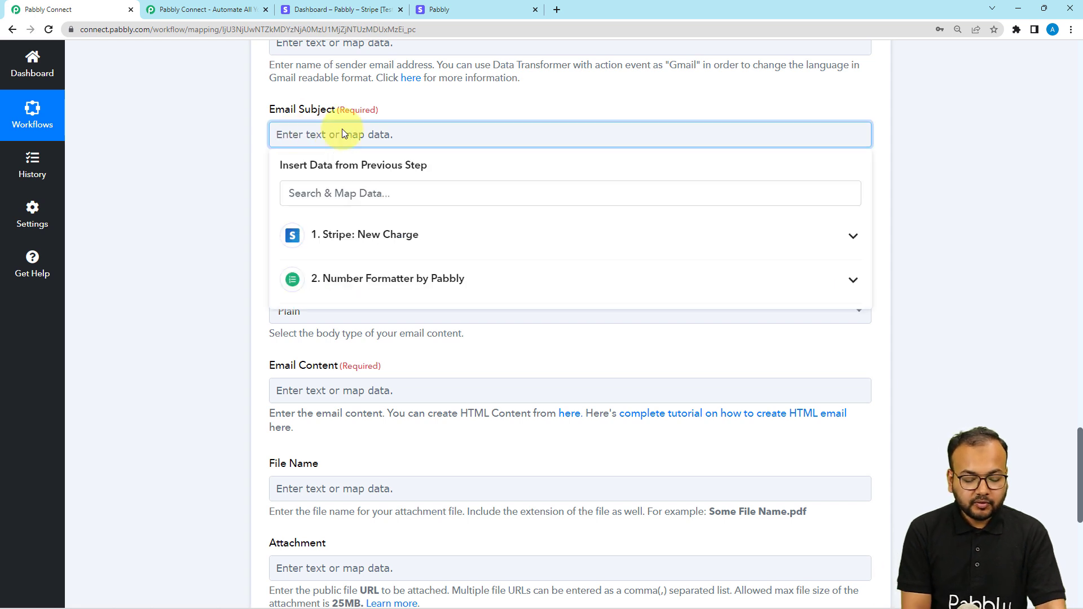
pyautogui.write('Thank')
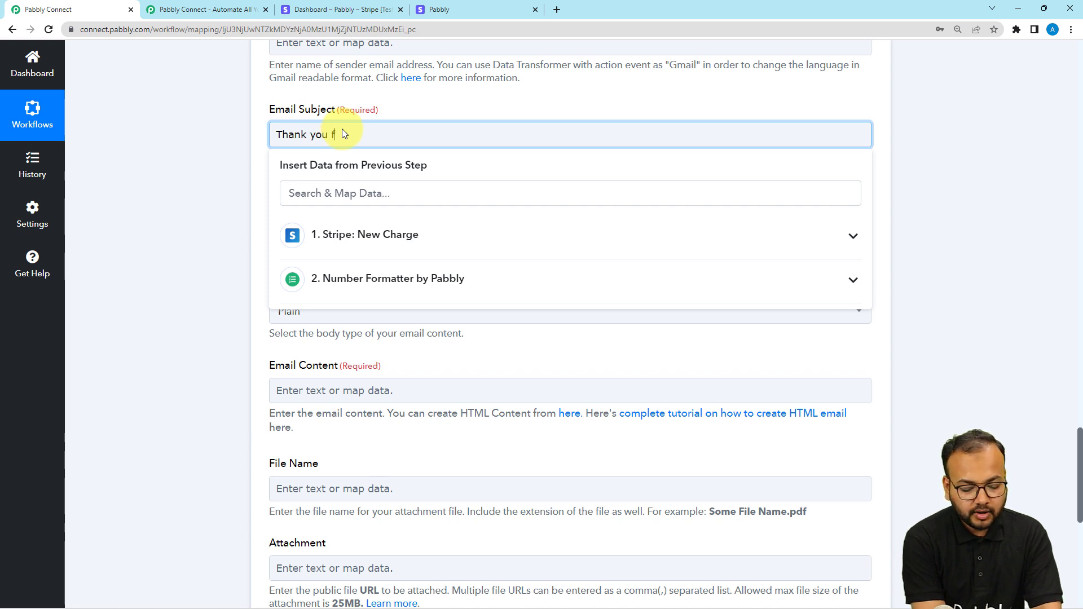
pyautogui.write('you for your')
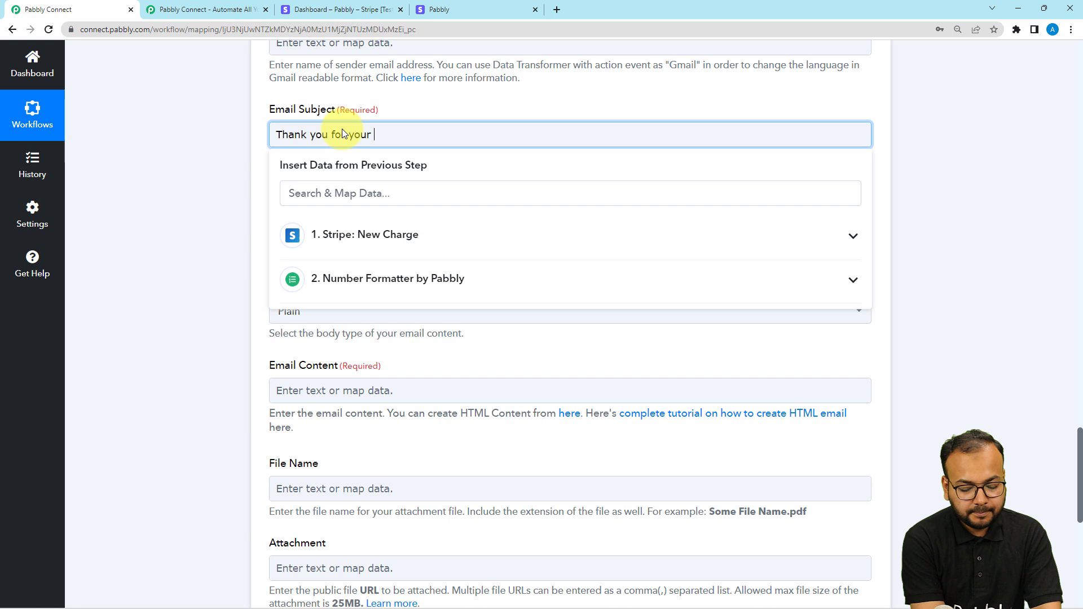
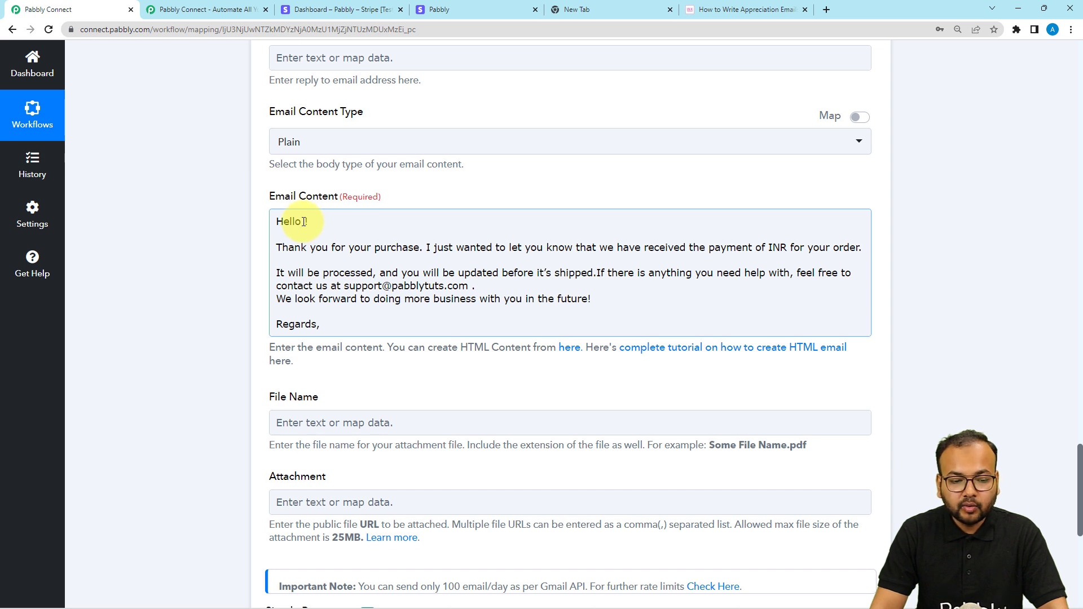
# Step: Insert the Stripe New Charge Billing Details Name after 'Hello' in the email body
pyautogui.click(304, 222)
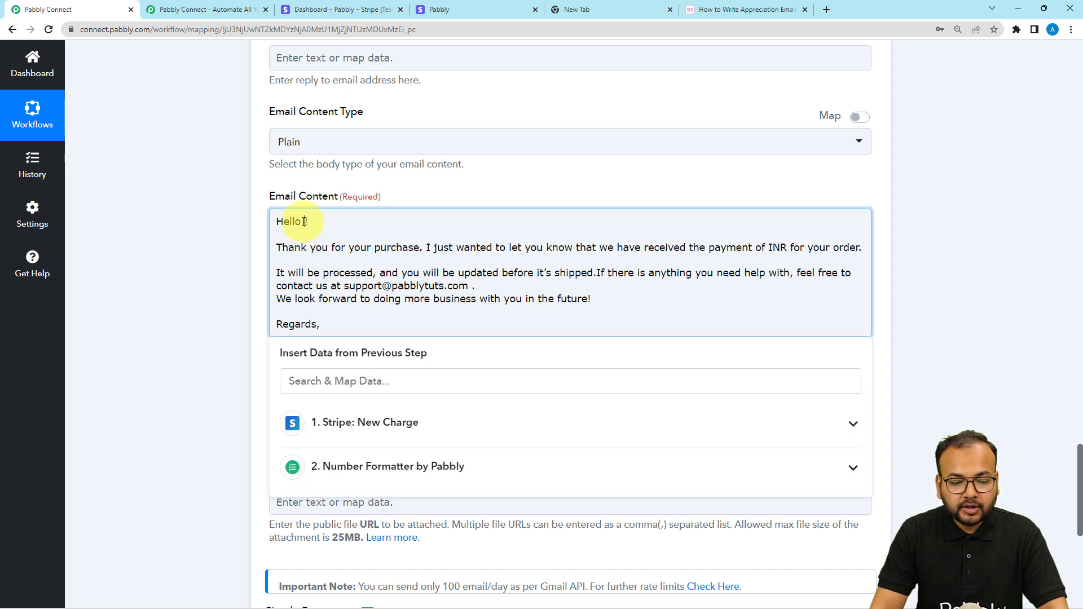
pyautogui.click(392, 434)
pyautogui.scroll(-10, 389, 496)
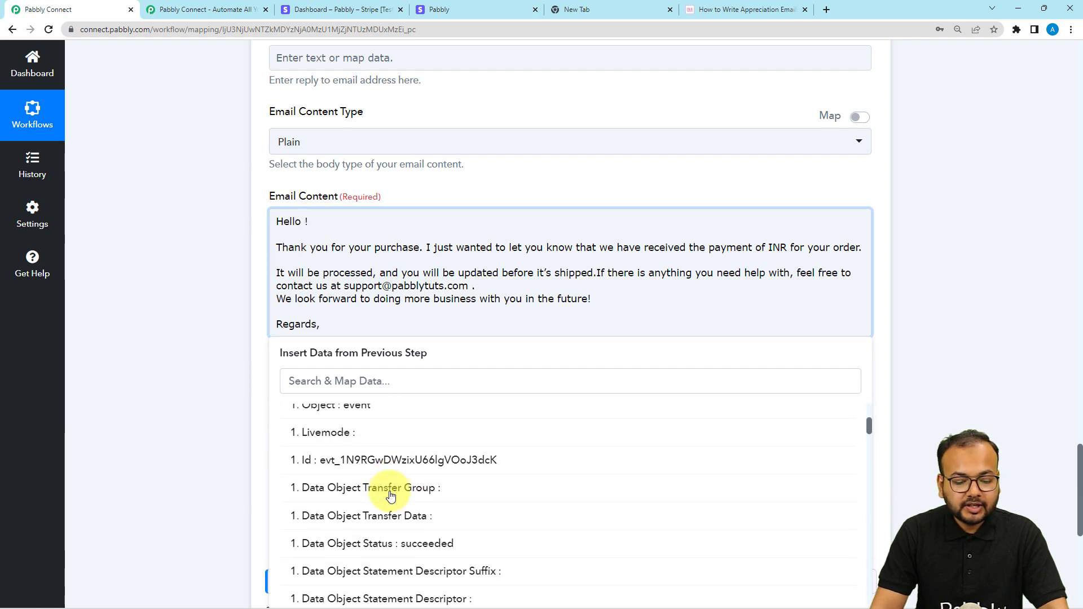
pyautogui.scroll(-10, 391, 496)
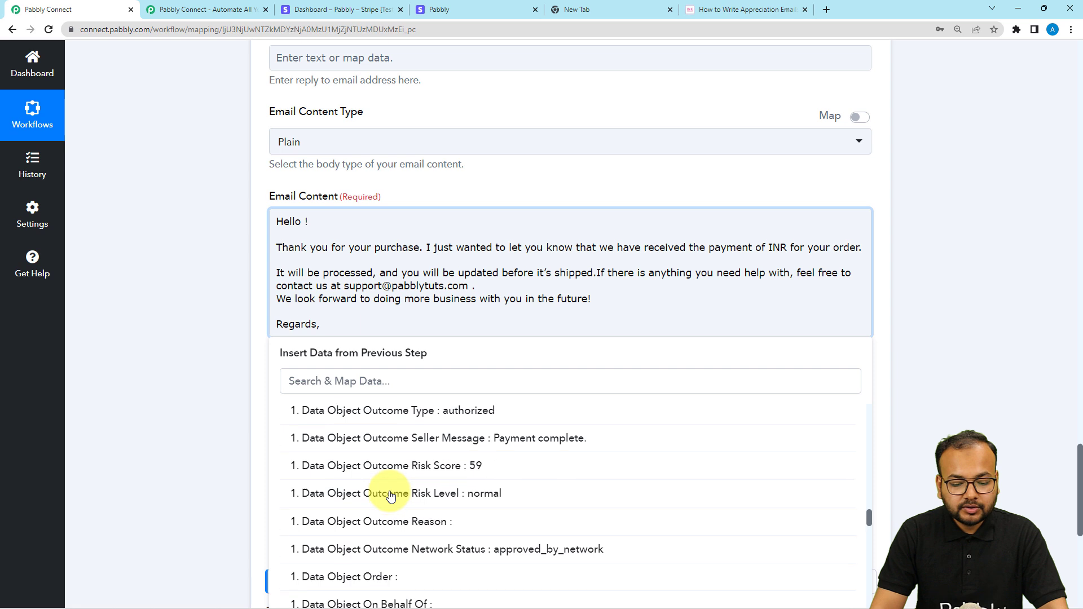
pyautogui.scroll(-10, 391, 495)
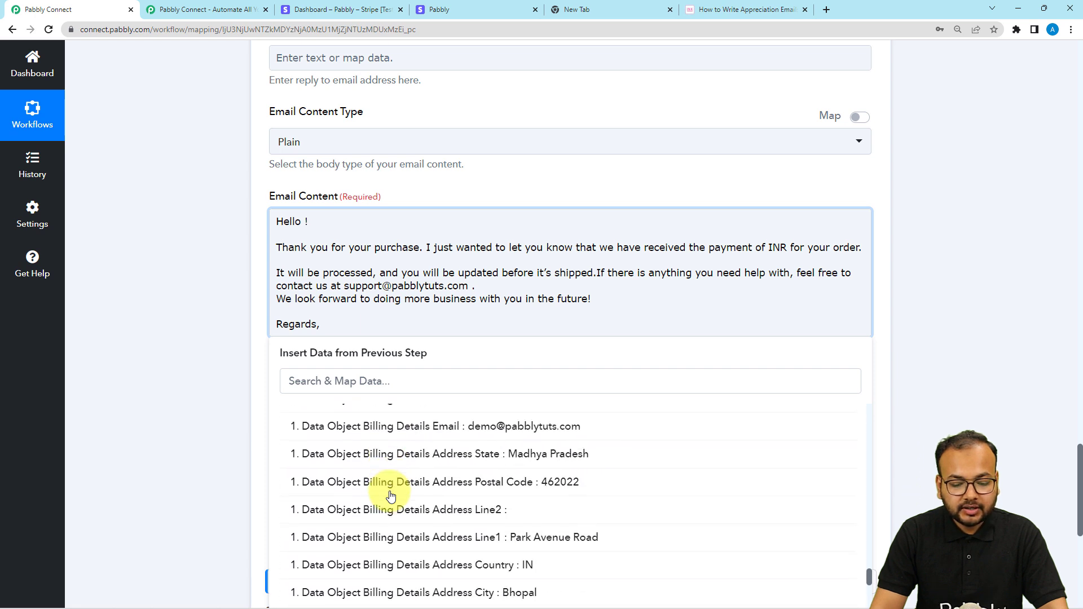
pyautogui.scroll(3, 391, 496)
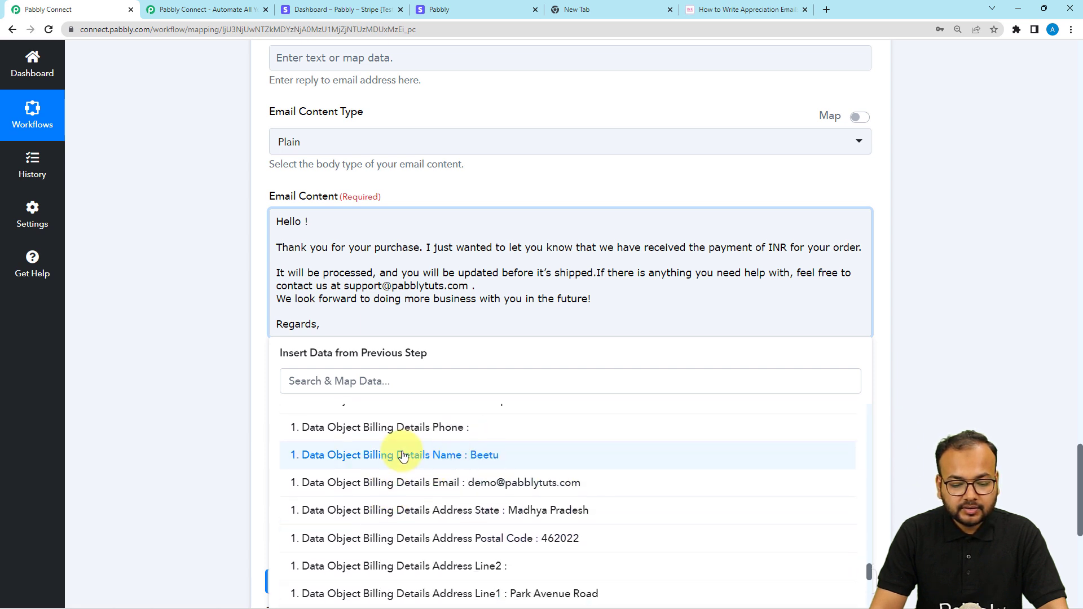
pyautogui.click(484, 456)
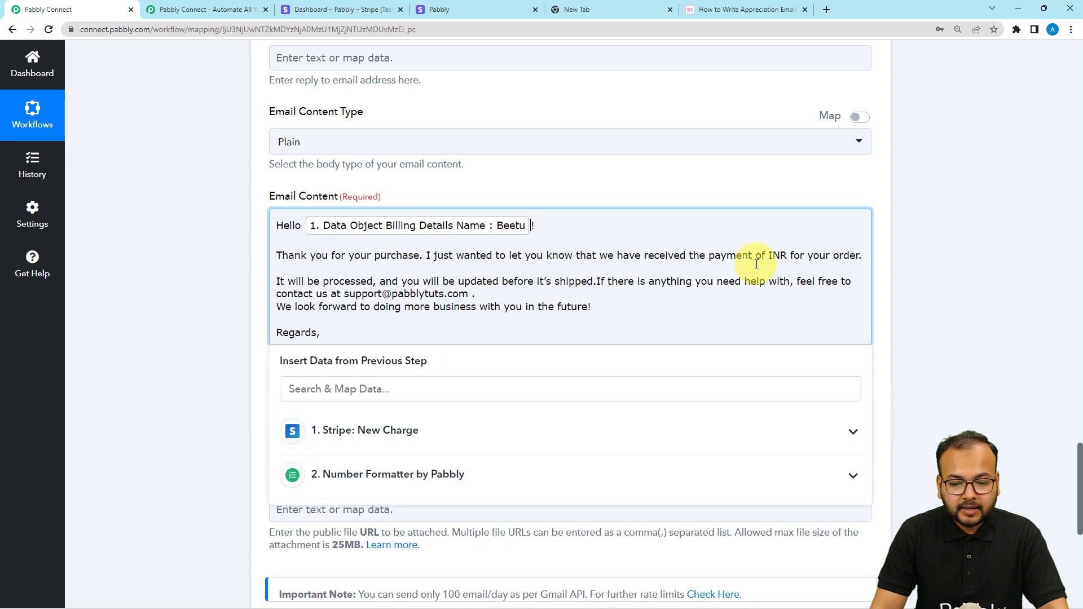
# Step: Insert the Number Formatter Result (10000) after 'INR' in the email body
pyautogui.click(789, 256)
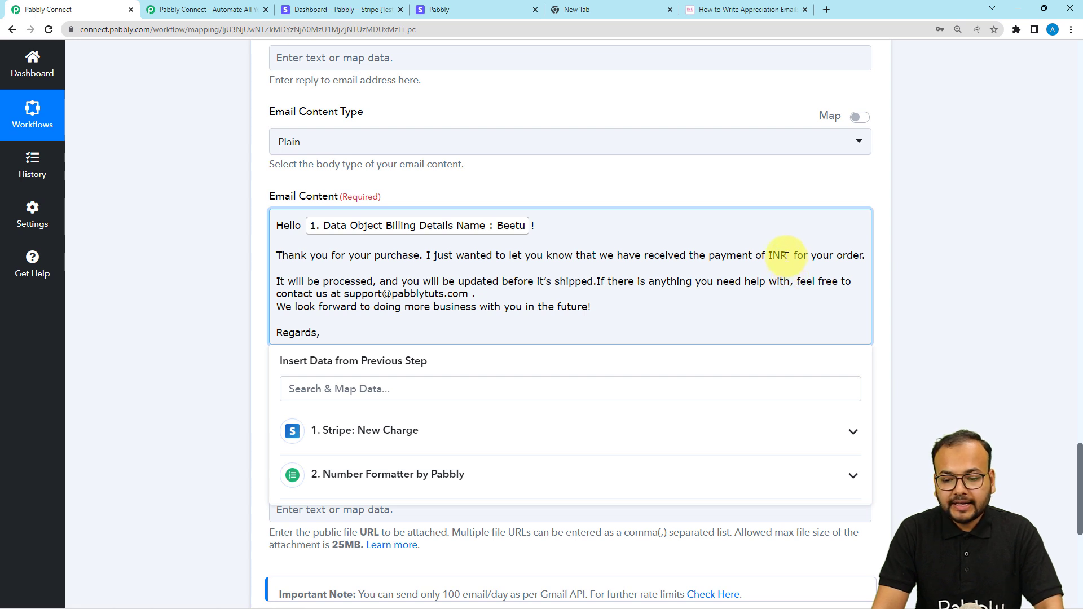
pyautogui.click(390, 483)
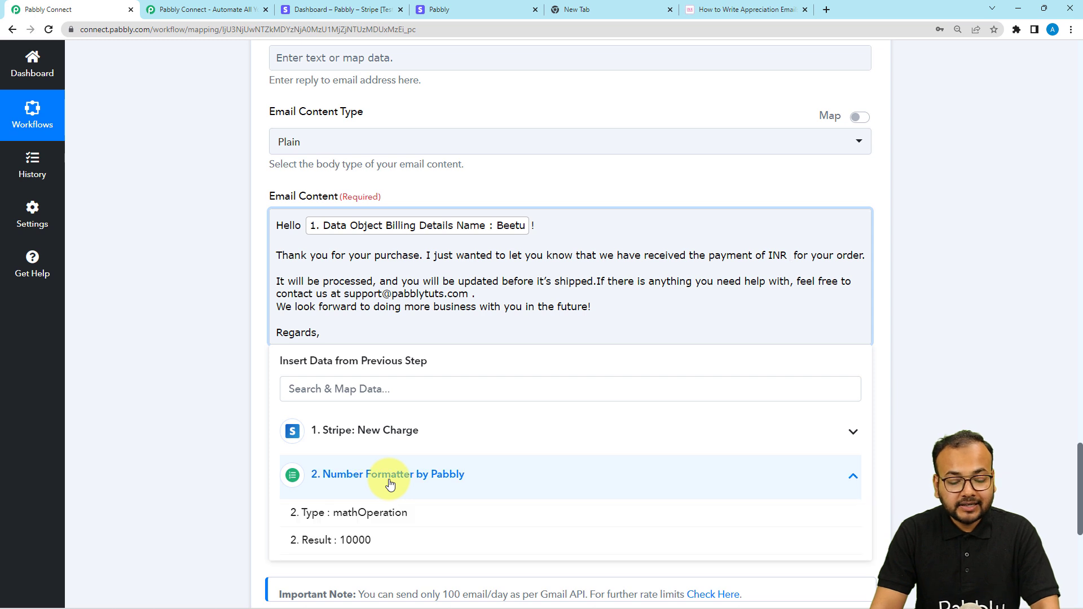
pyautogui.click(363, 538)
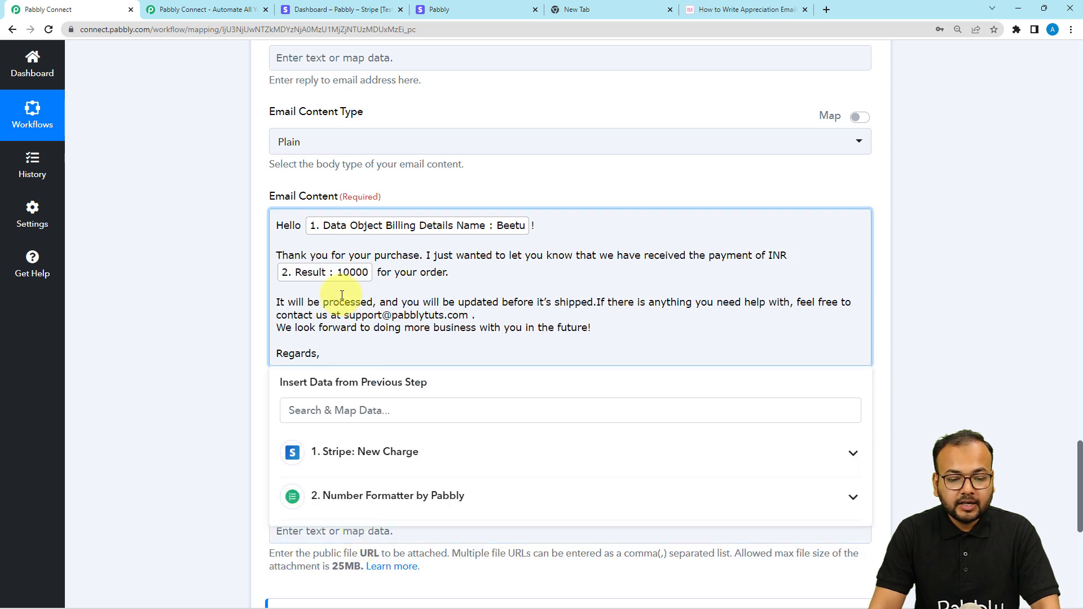
pyautogui.click(228, 294)
pyautogui.scroll(-2, 228, 293)
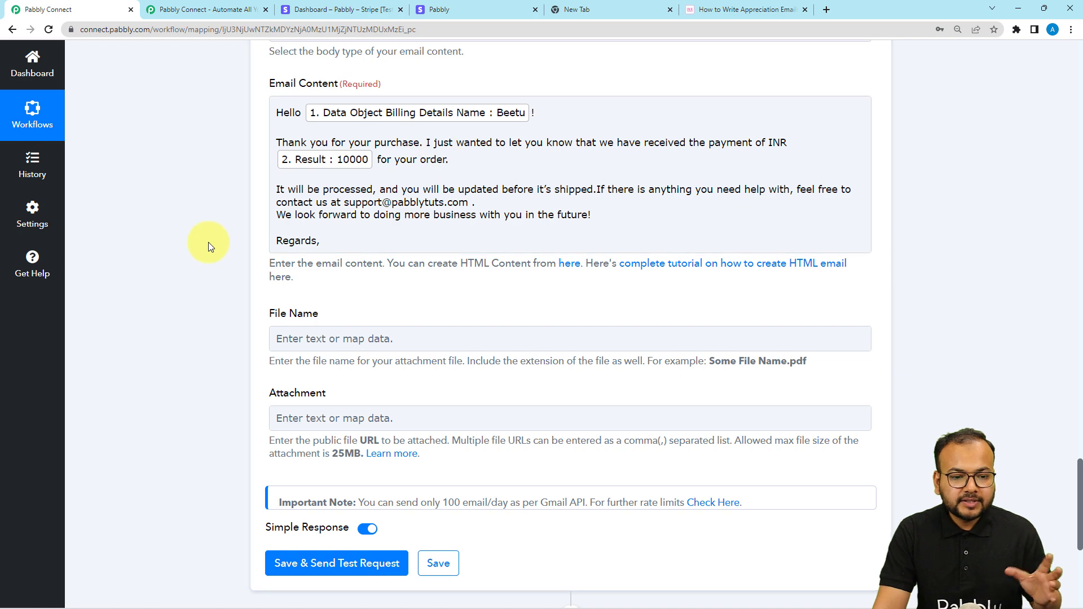
pyautogui.scroll(-2, 208, 242)
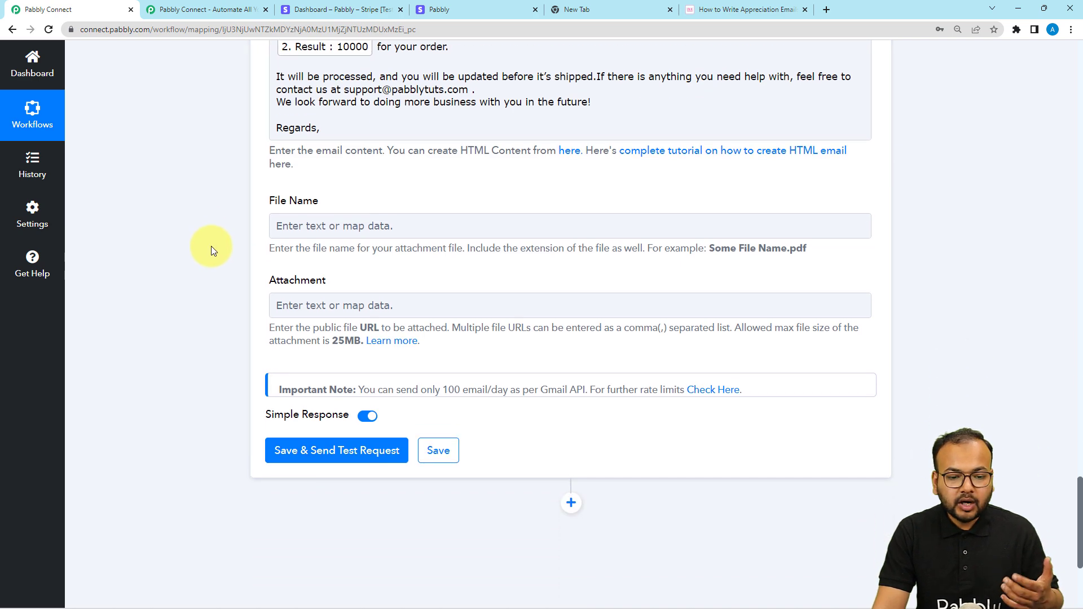
pyautogui.scroll(10, 211, 246)
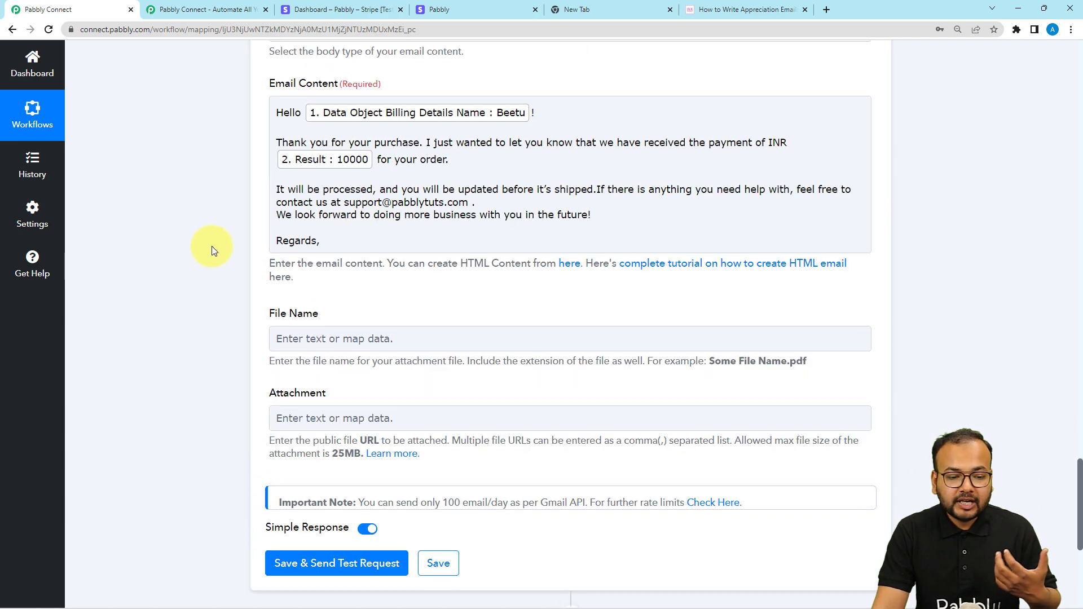
pyautogui.scroll(5, 212, 246)
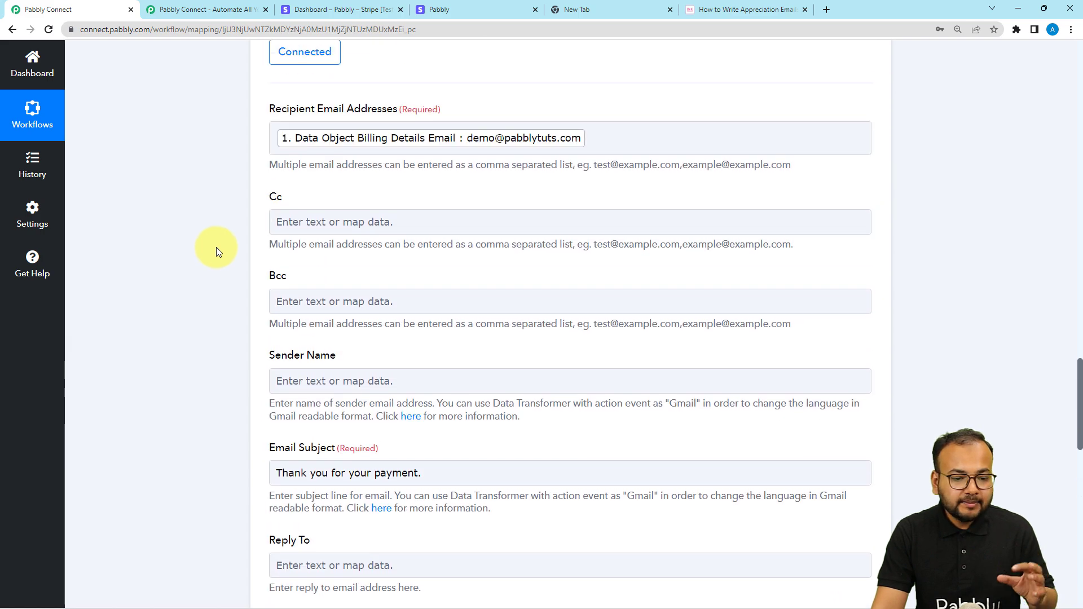
pyautogui.scroll(-6, 157, 242)
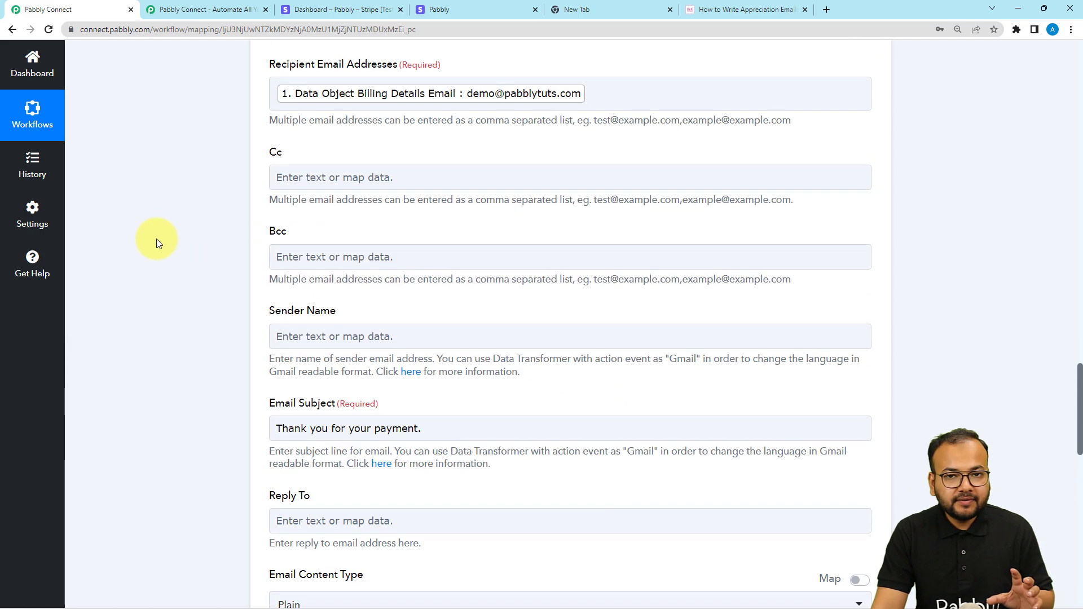
pyautogui.scroll(-8, 157, 239)
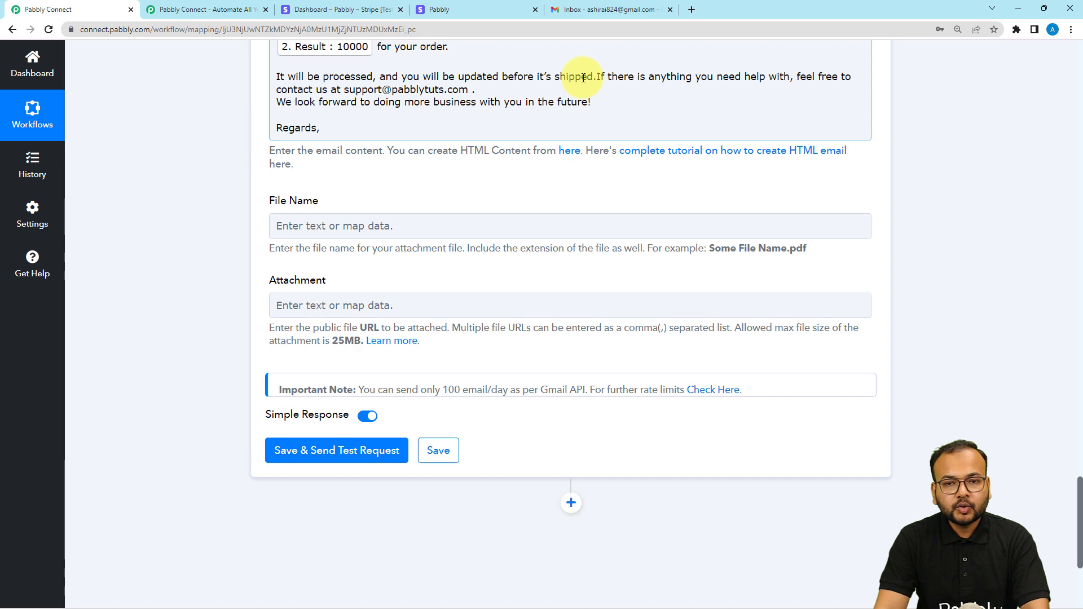
# Step: Save the Gmail step and send a test request returning Status 'sent', then view the Gmail inbox
pyautogui.click(597, 9)
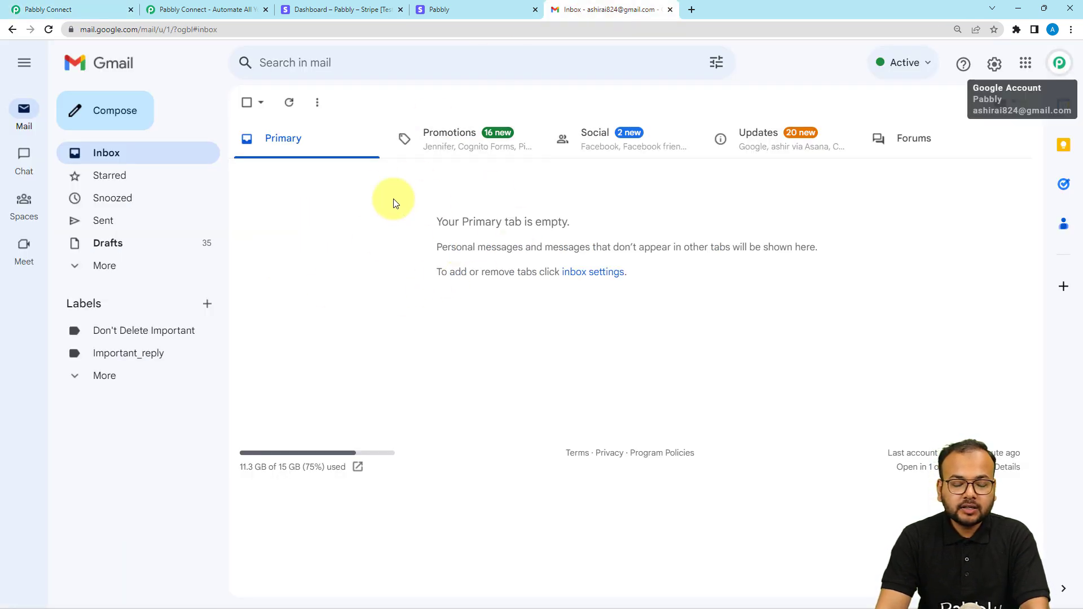
pyautogui.click(62, 3)
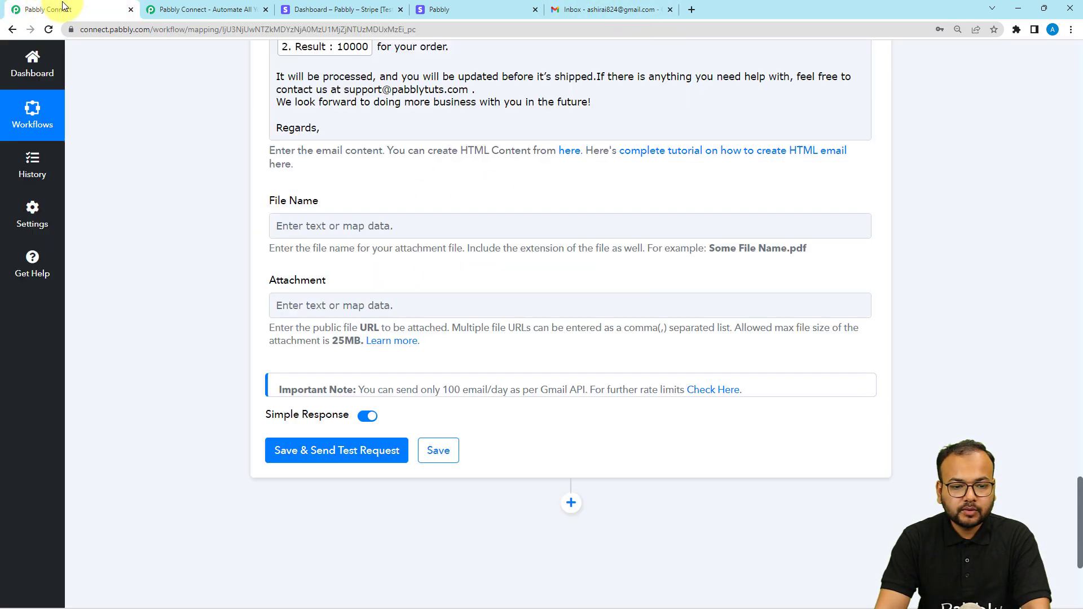
pyautogui.scroll(-2, 272, 371)
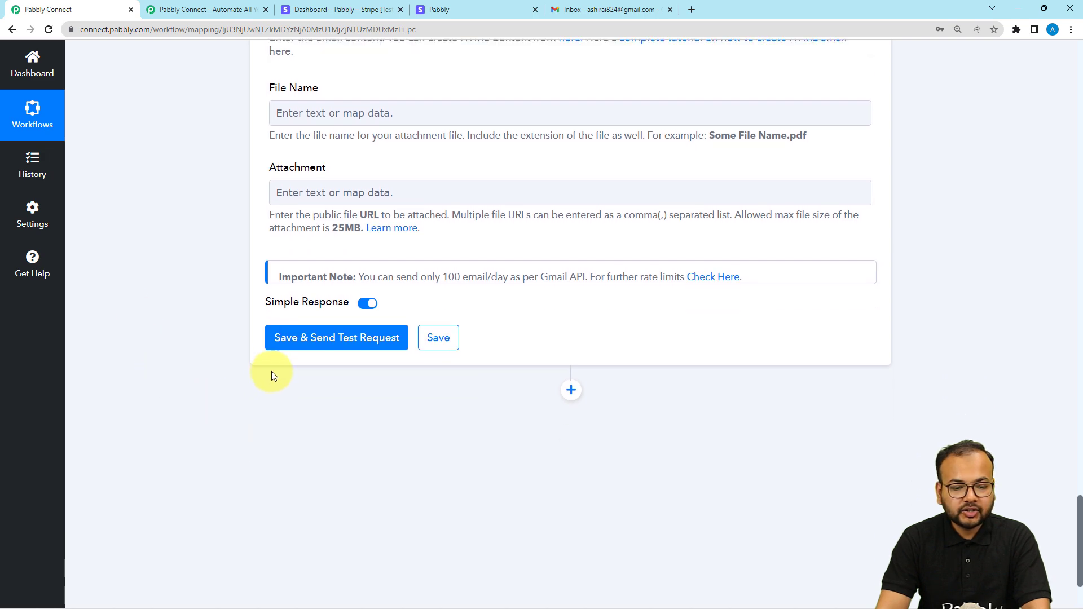
pyautogui.click(283, 339)
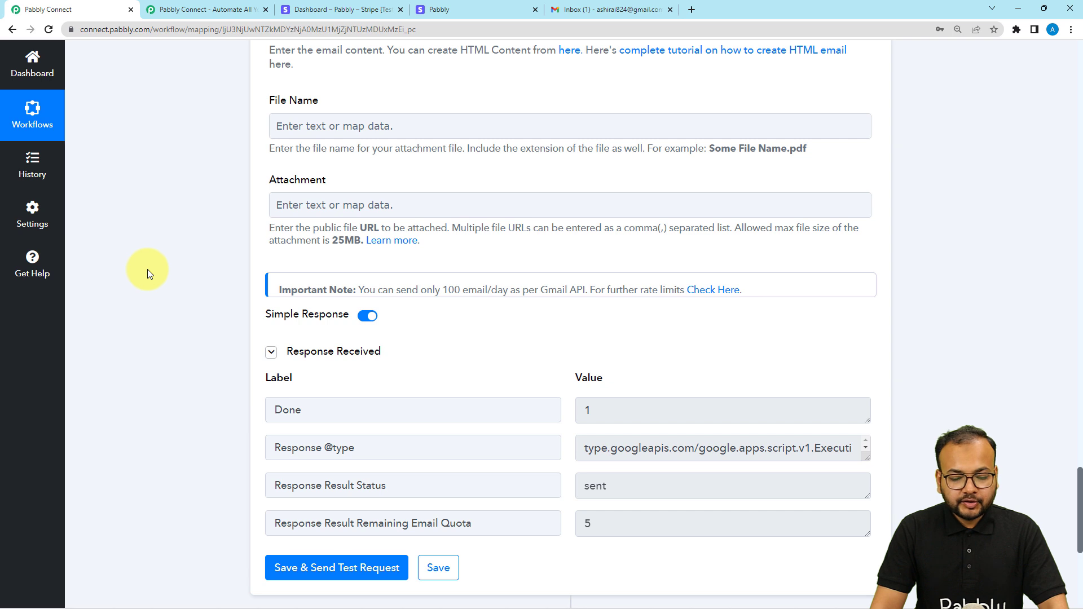
pyautogui.scroll(-2, 148, 270)
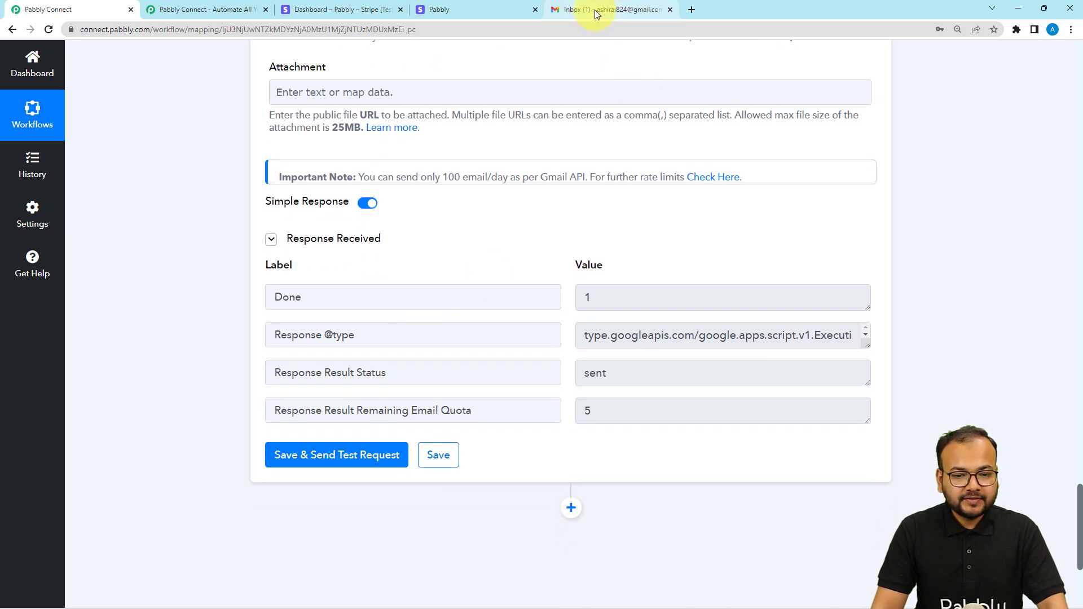
pyautogui.click(595, 9)
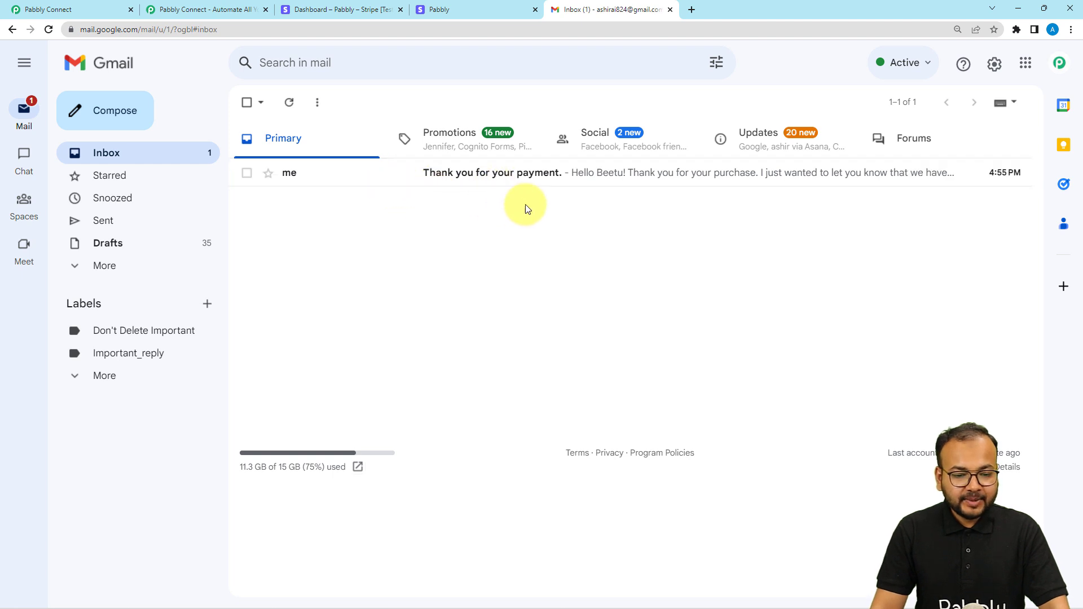
# Step: Check the 'Thank you for your payment' email shows the mapped name and INR 10000, then return to Pabbly Connect
pyautogui.click(524, 175)
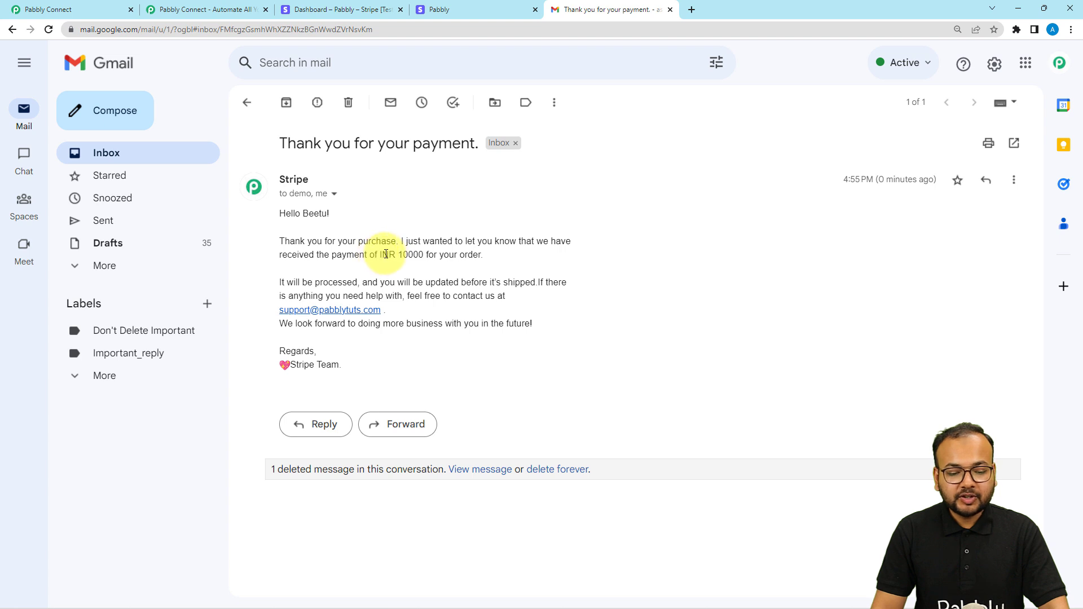
pyautogui.doubleClick(409, 255)
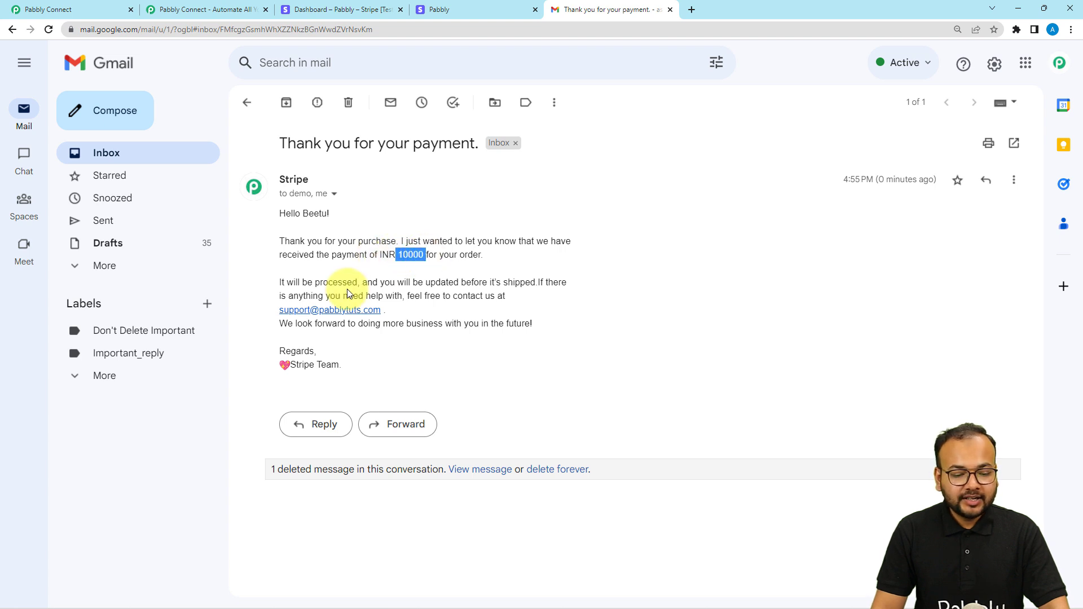
pyautogui.moveTo(278, 284); pyautogui.dragTo(567, 292)
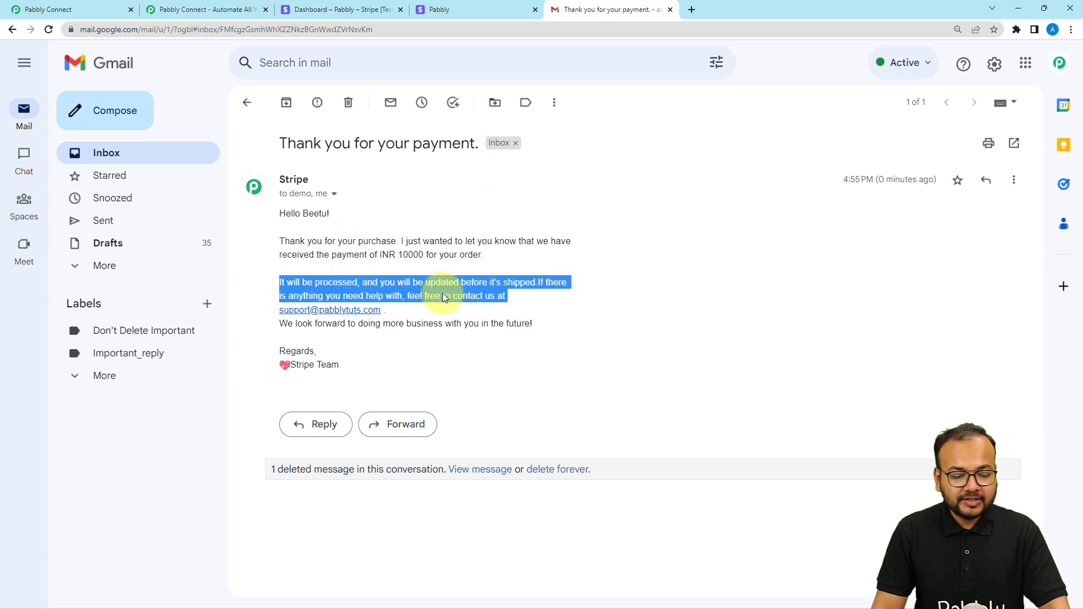
pyautogui.click(87, 15)
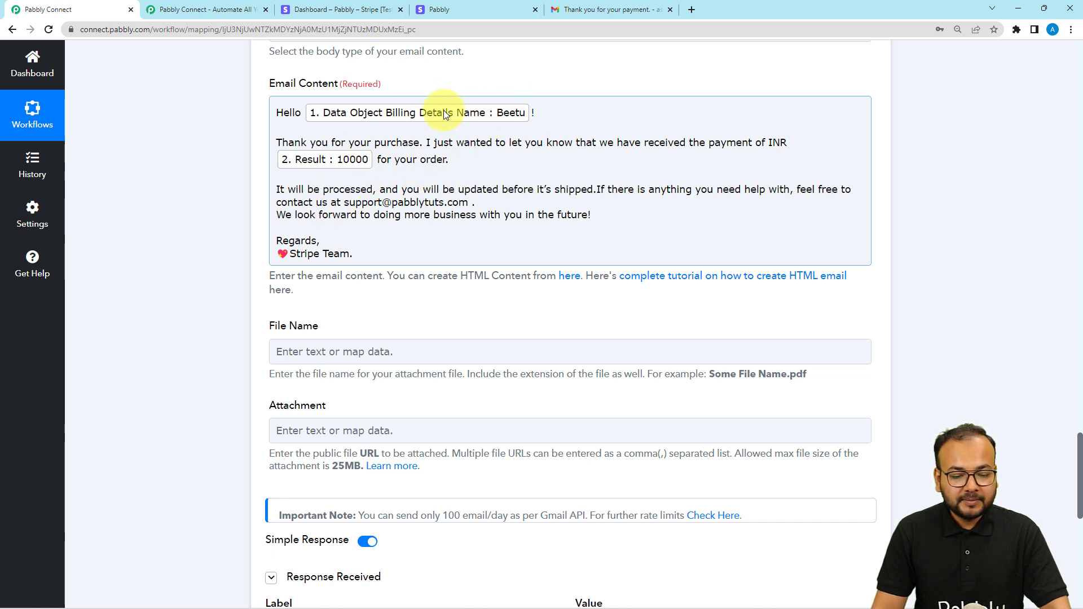
pyautogui.click(564, 10)
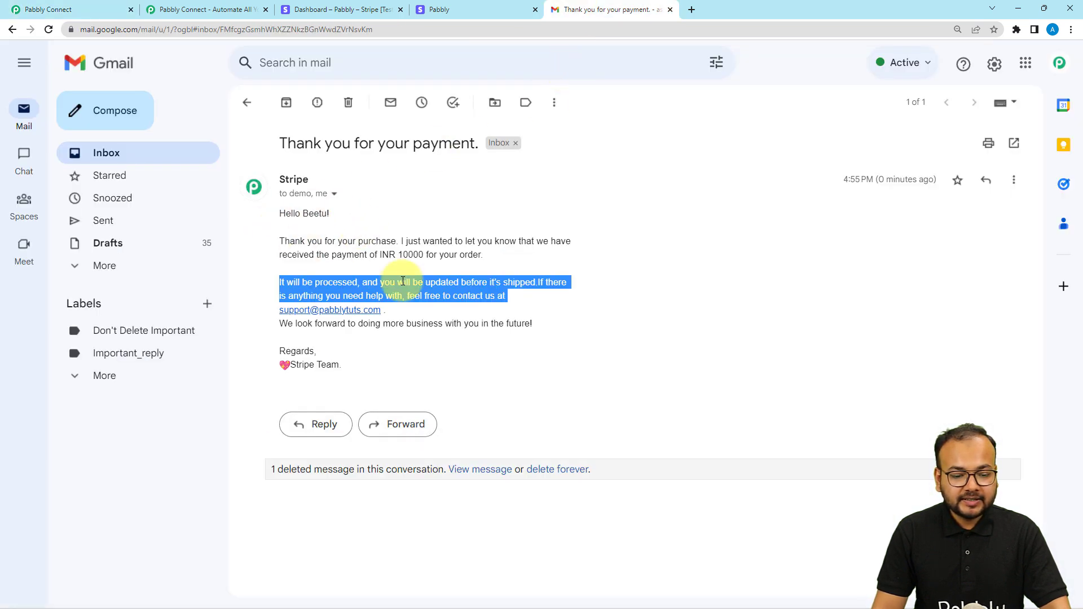
pyautogui.click(62, 9)
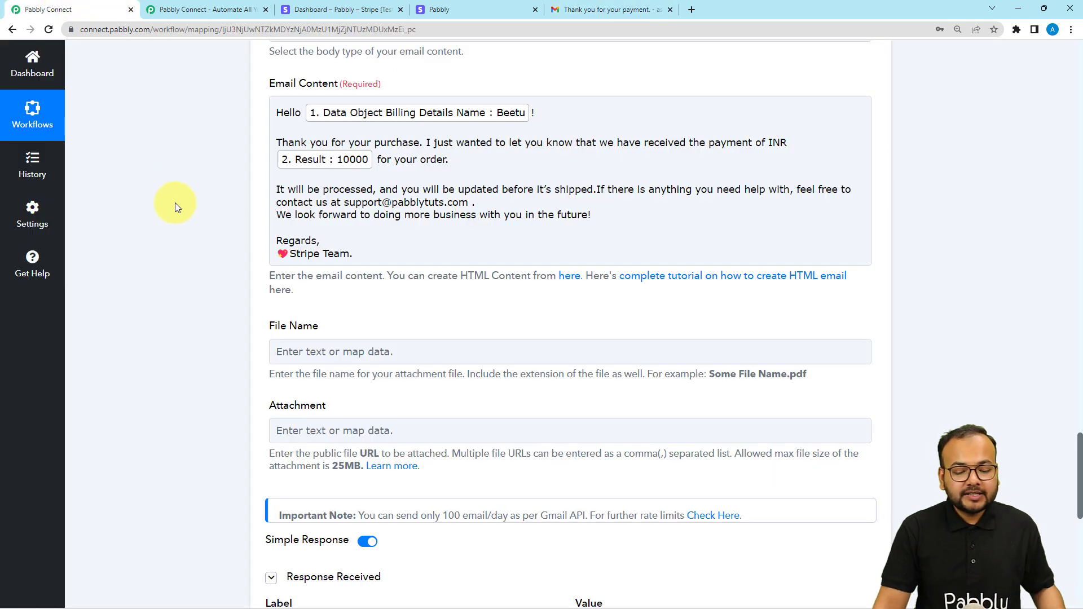